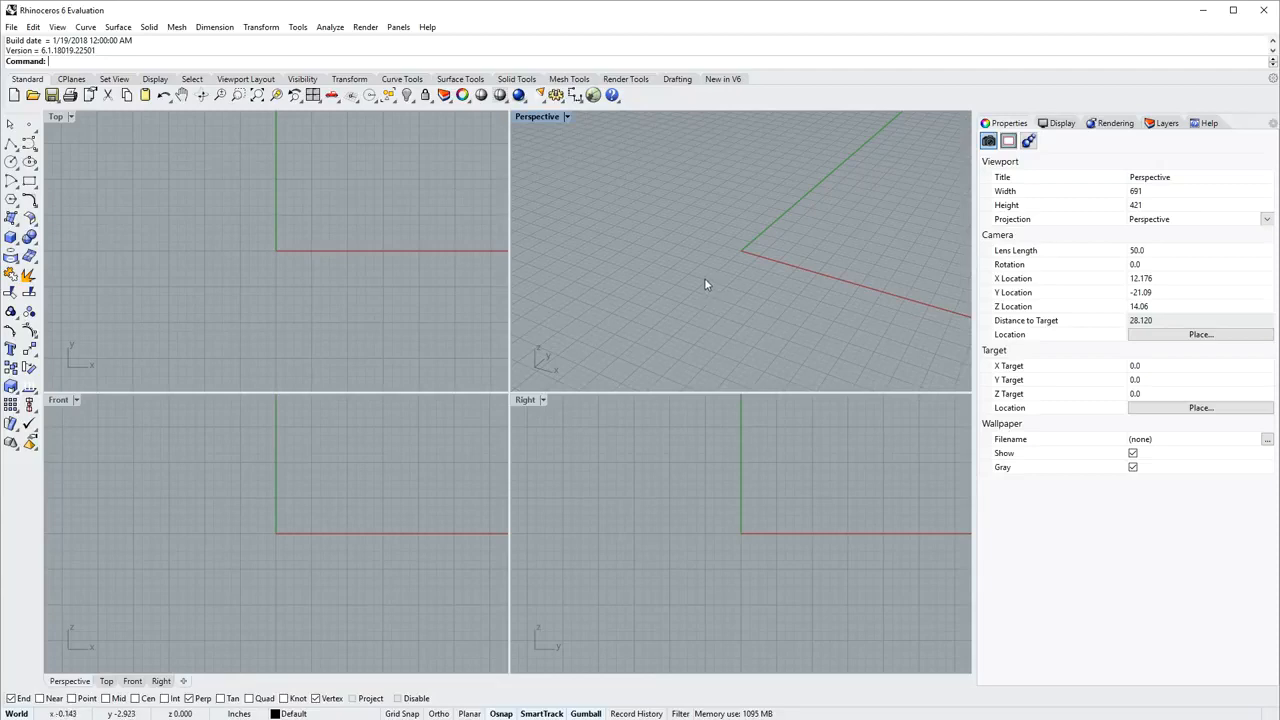
- Create a new model from the Small Objects - Inches template
left_click(14, 95)
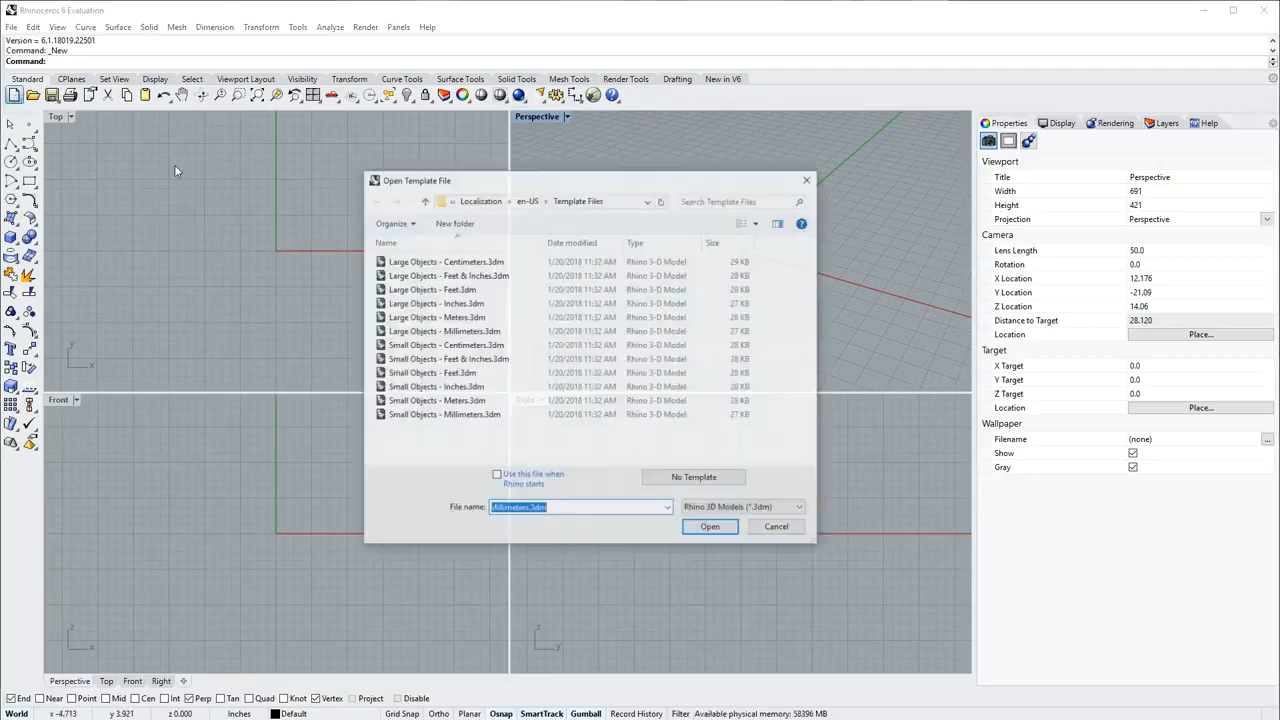
left_click(480, 387)
left_click(706, 531)
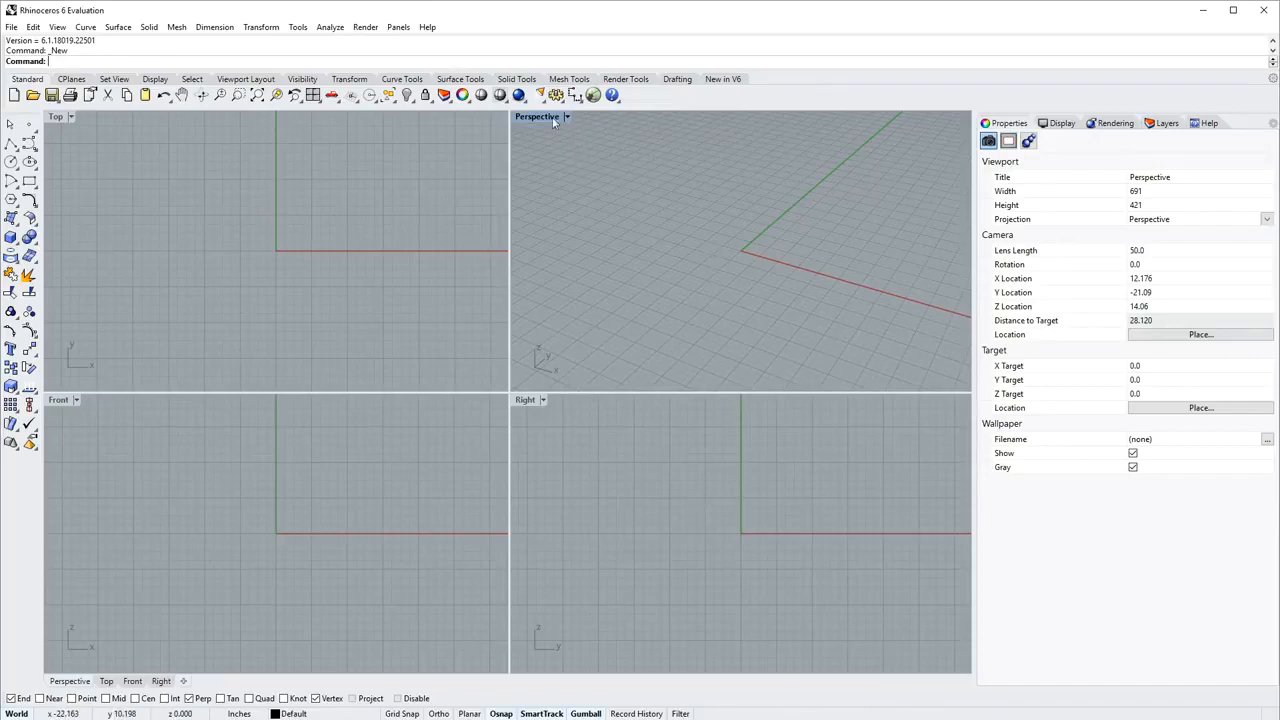
- Create a vertical solid cylinder based at the origin (0) with a diameter of 3 inches and a height of 6 inches
left_click(517, 79)
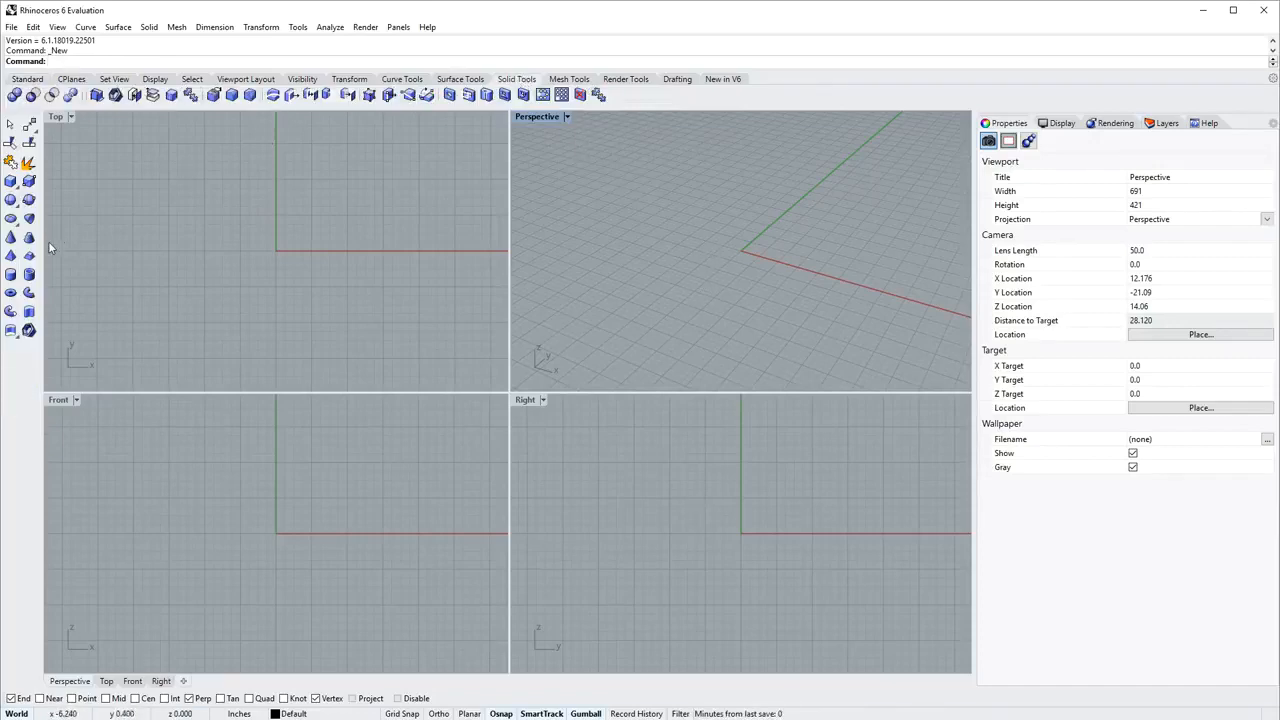
left_click(10, 275)
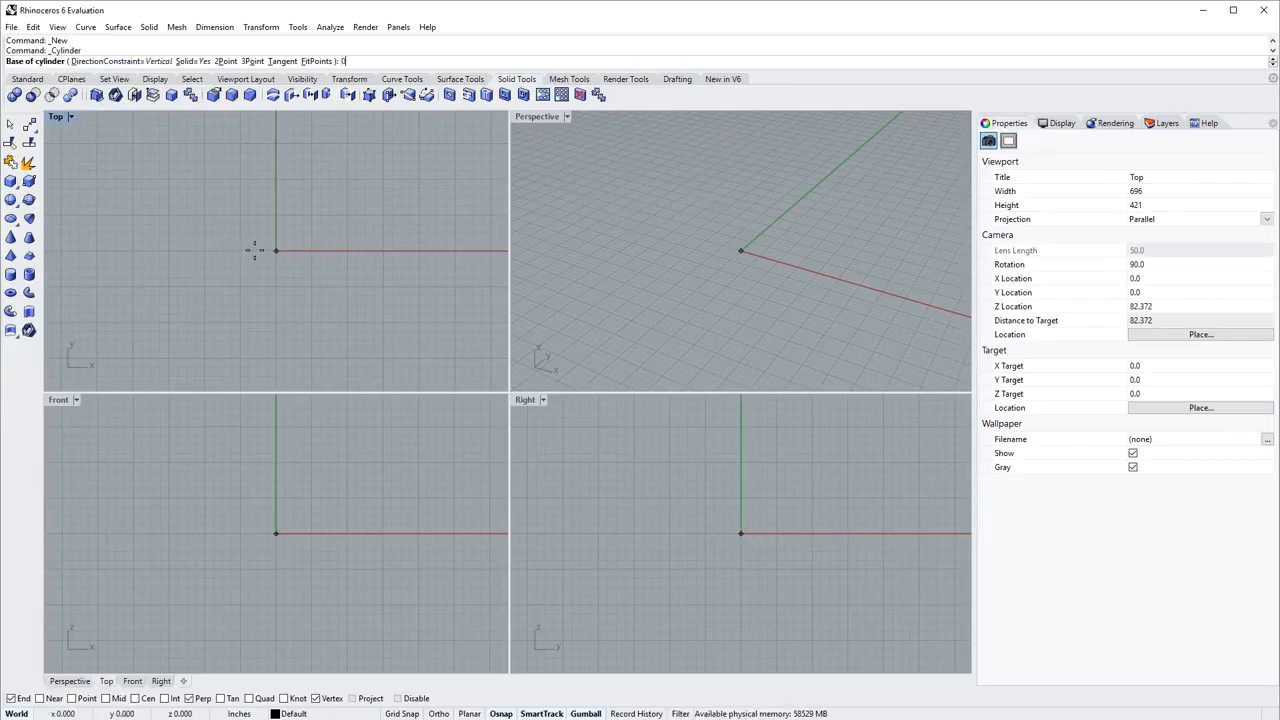
key("Return")
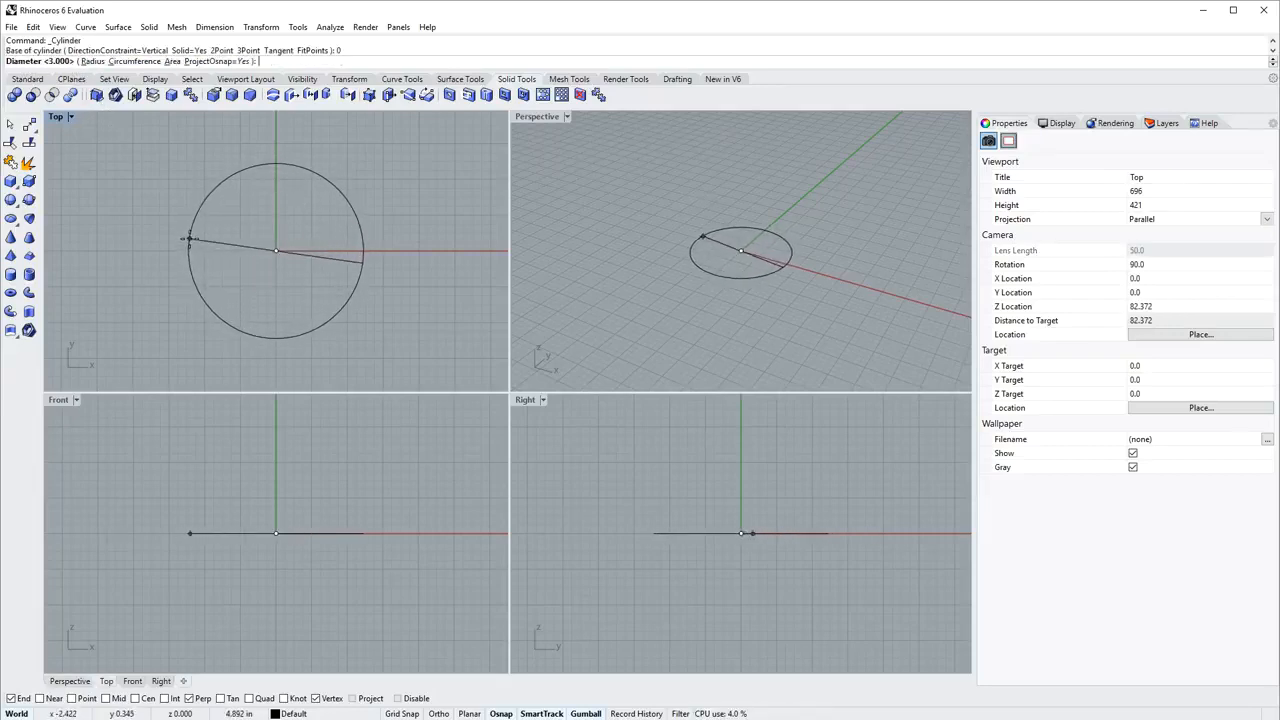
type("3")
key("Return")
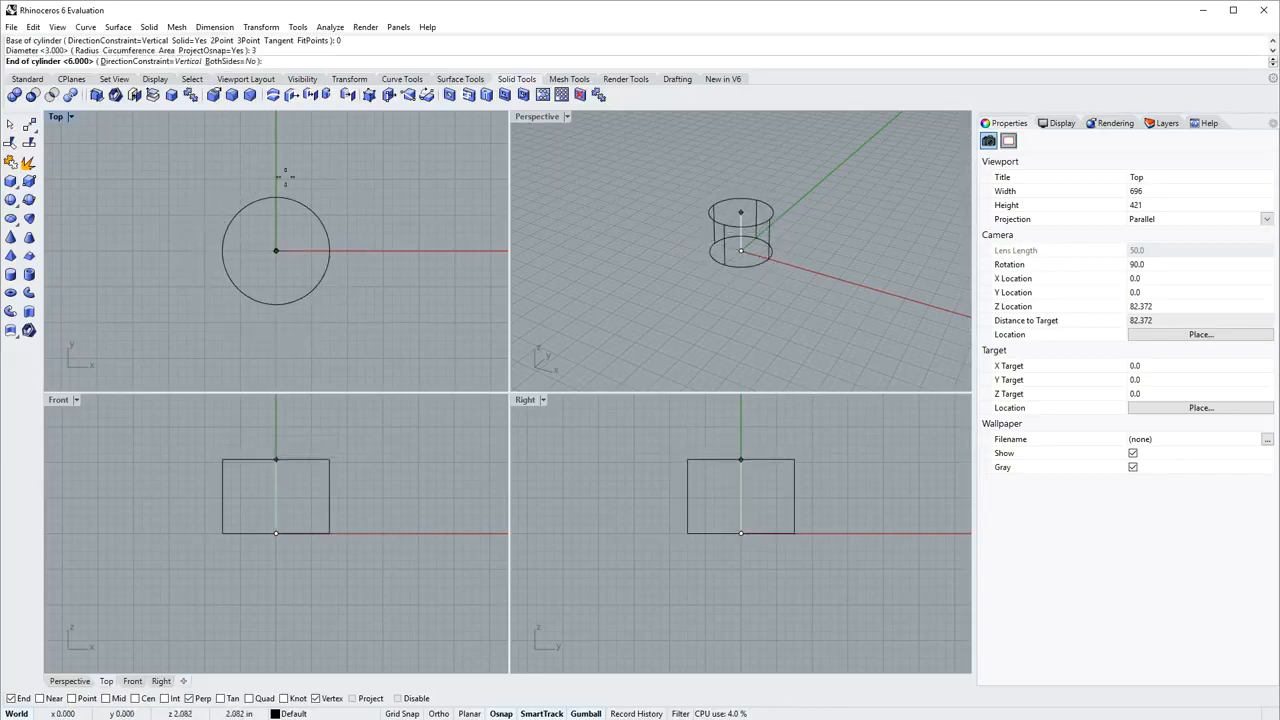
type("6")
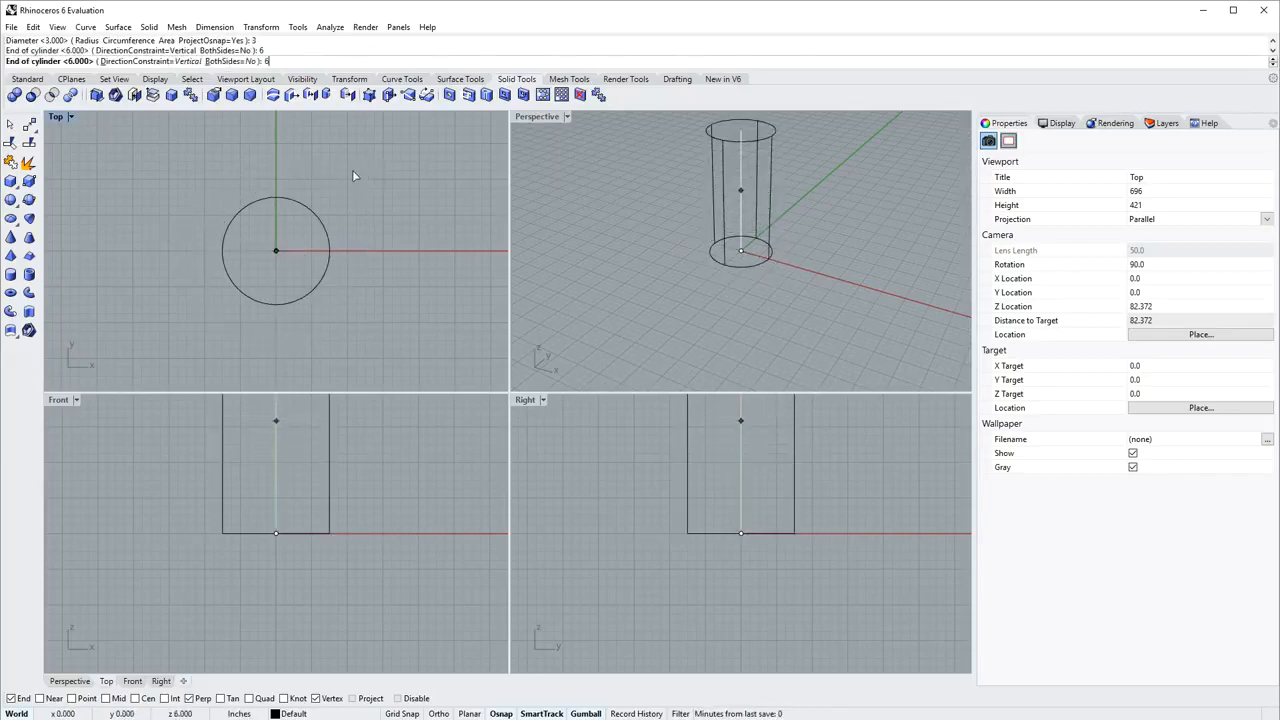
key("Return")
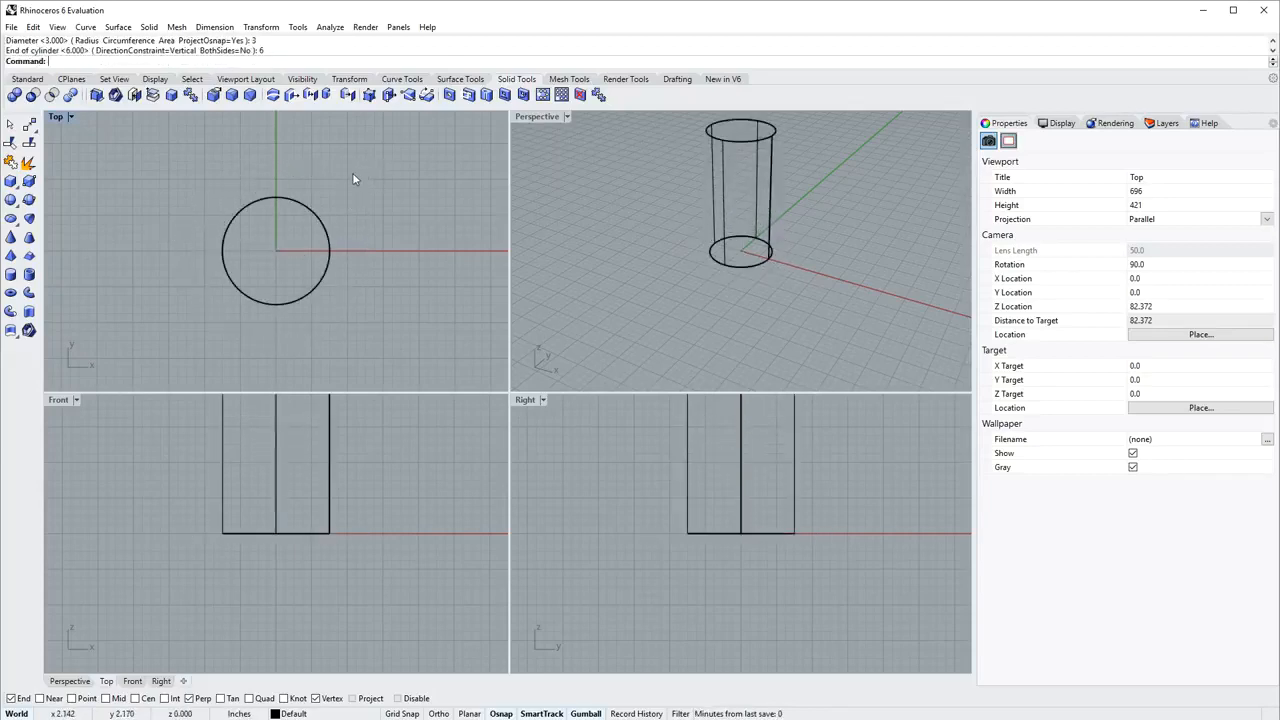
- Maximize the Perspective viewport and set its display mode to Shaded
double_click(540, 117)
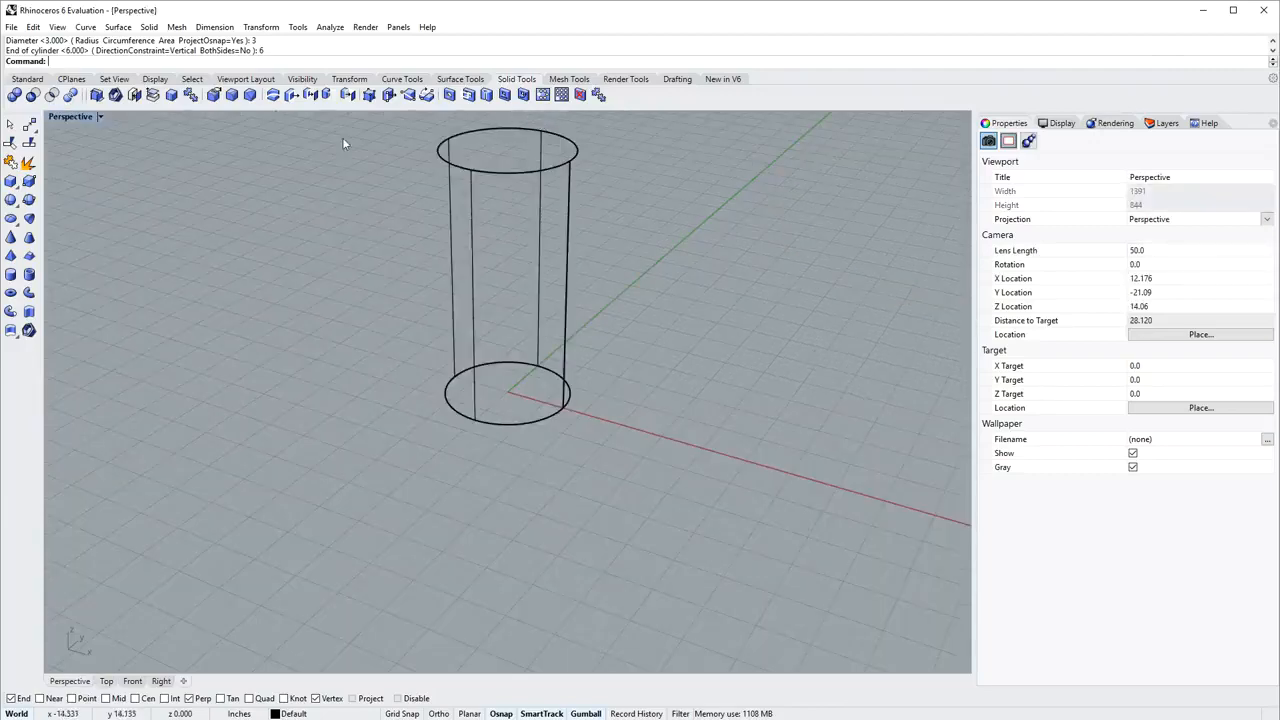
left_click(100, 116)
left_click(105, 168)
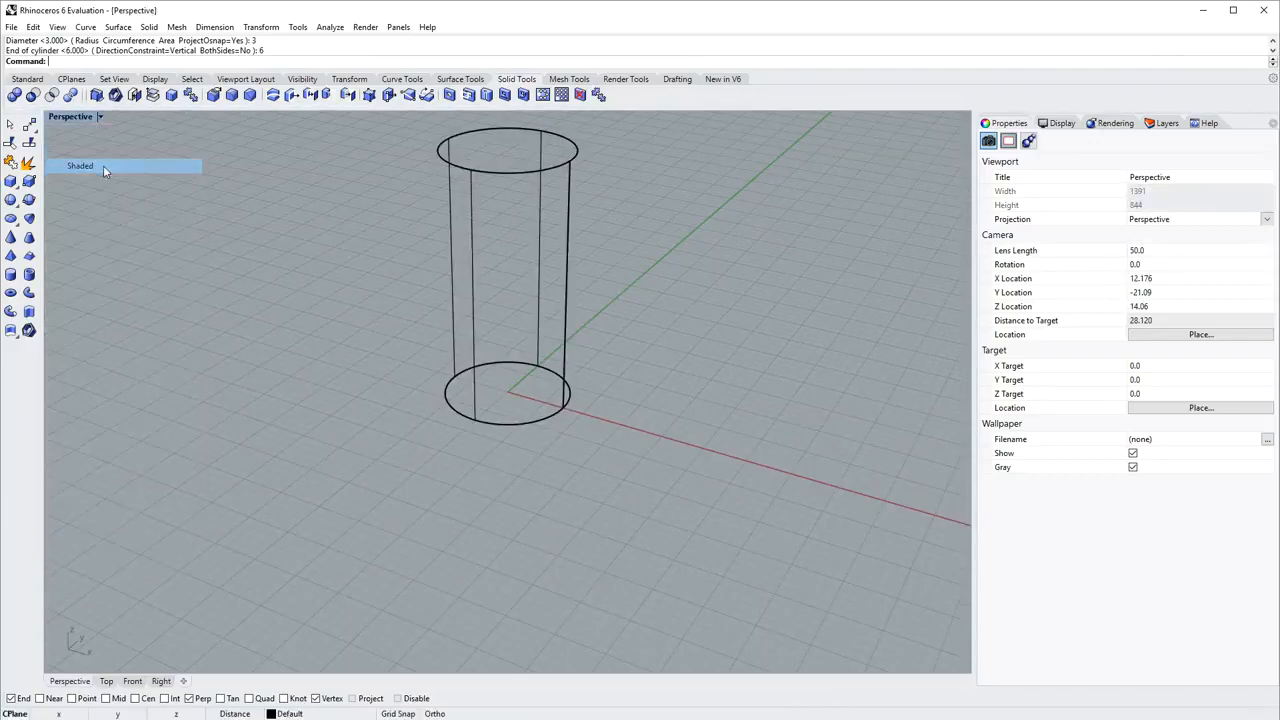
scroll(557, 345, "up", 4)
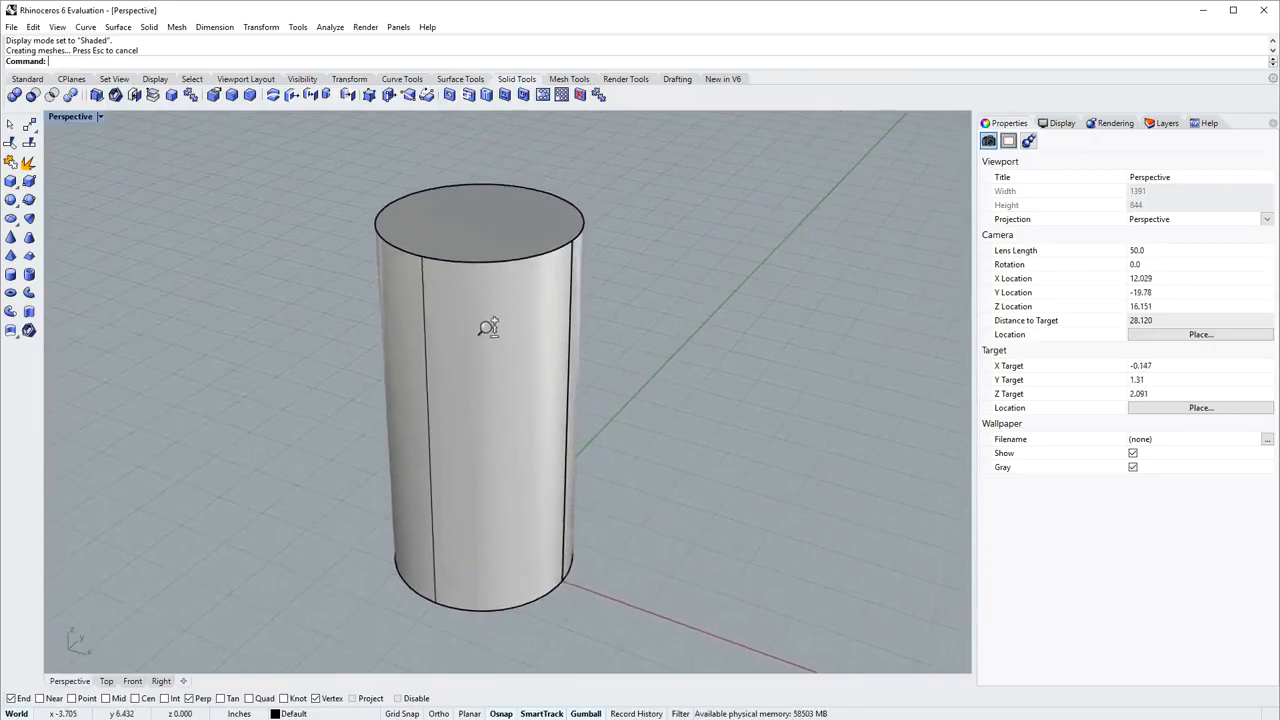
left_click(566, 311)
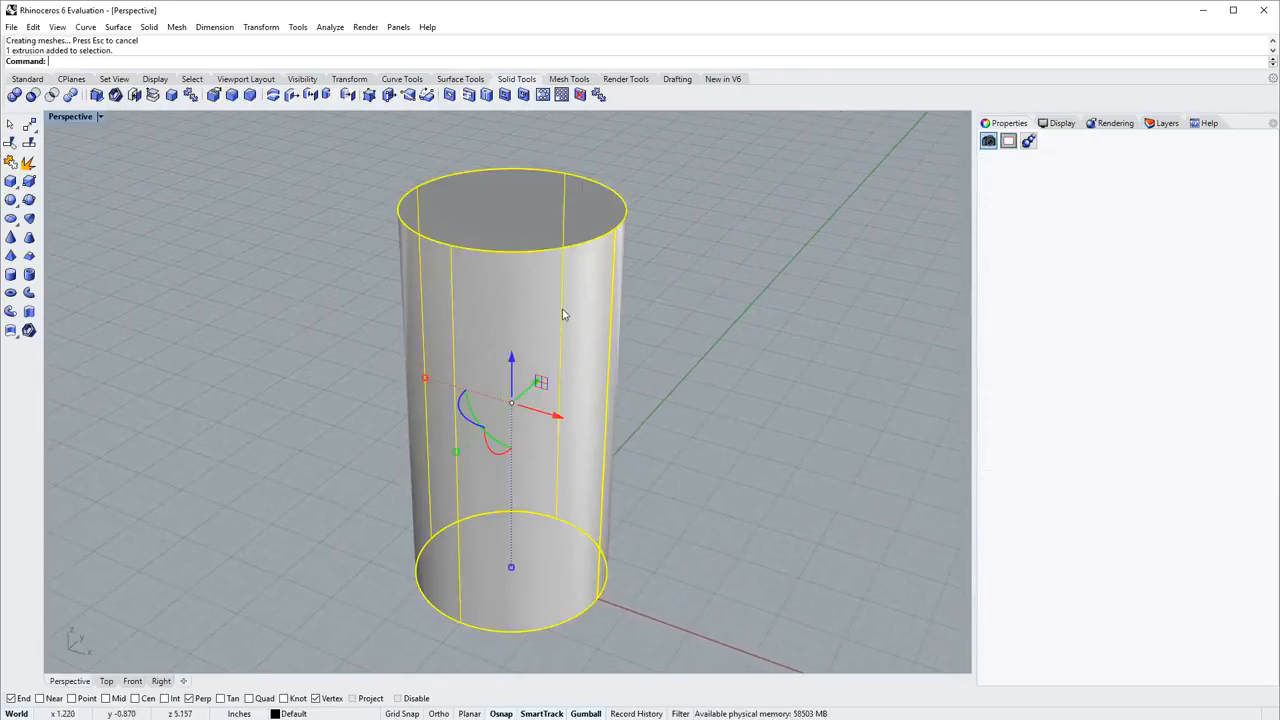
left_click(671, 327)
- Select only the cylinder's top face and scale it outward evenly in its own plane with the Gumball to taper the body
right_click_drag(671, 327, 617, 331)
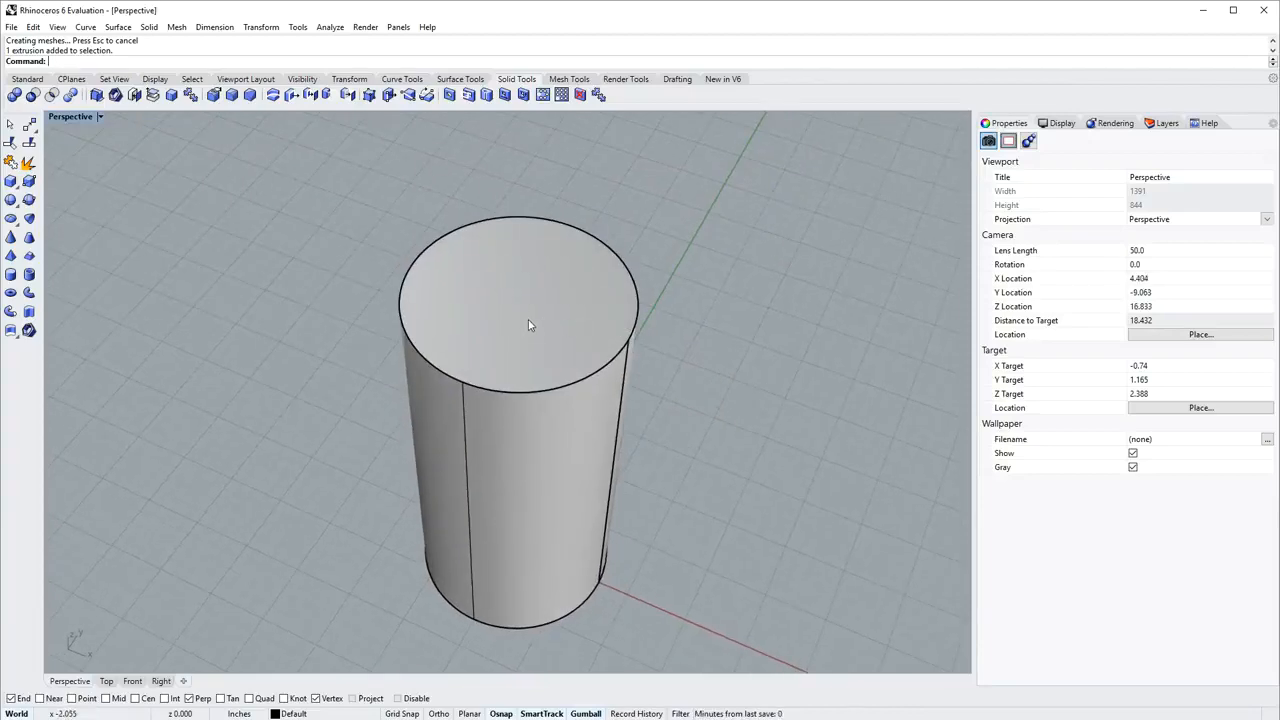
scroll(530, 325, "up", 7)
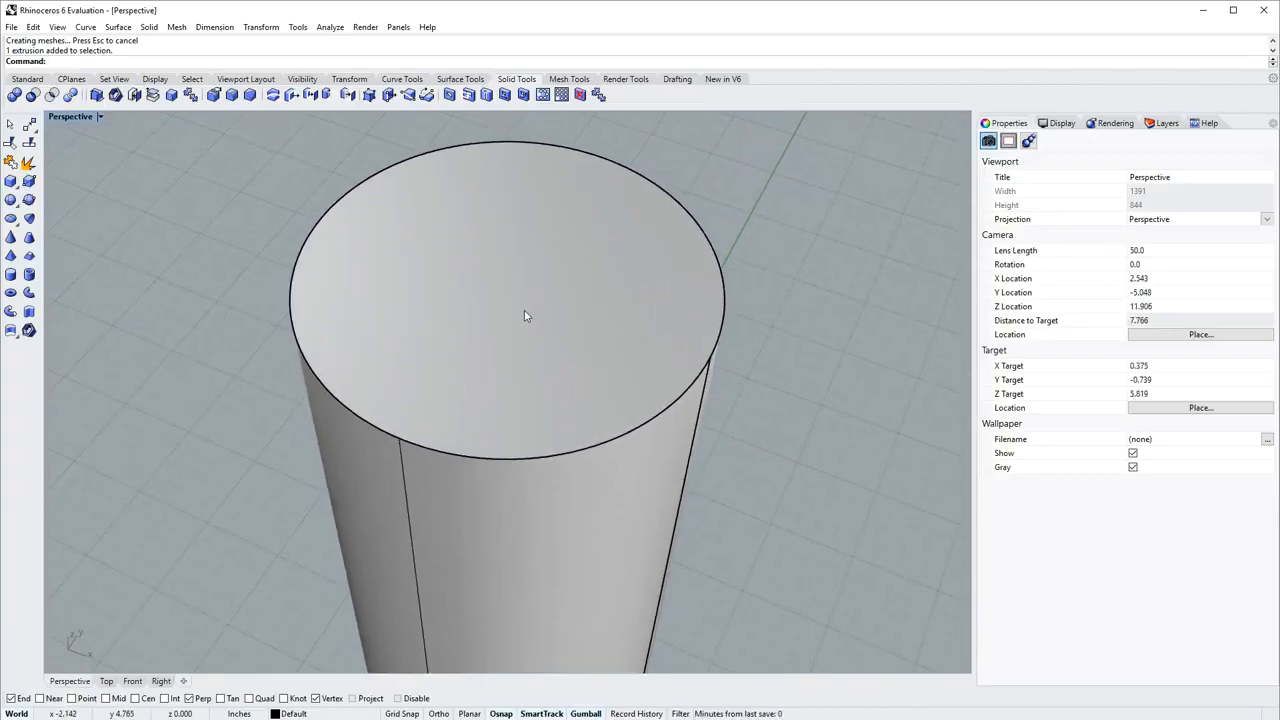
left_click(543, 303, "ctrl+shift")
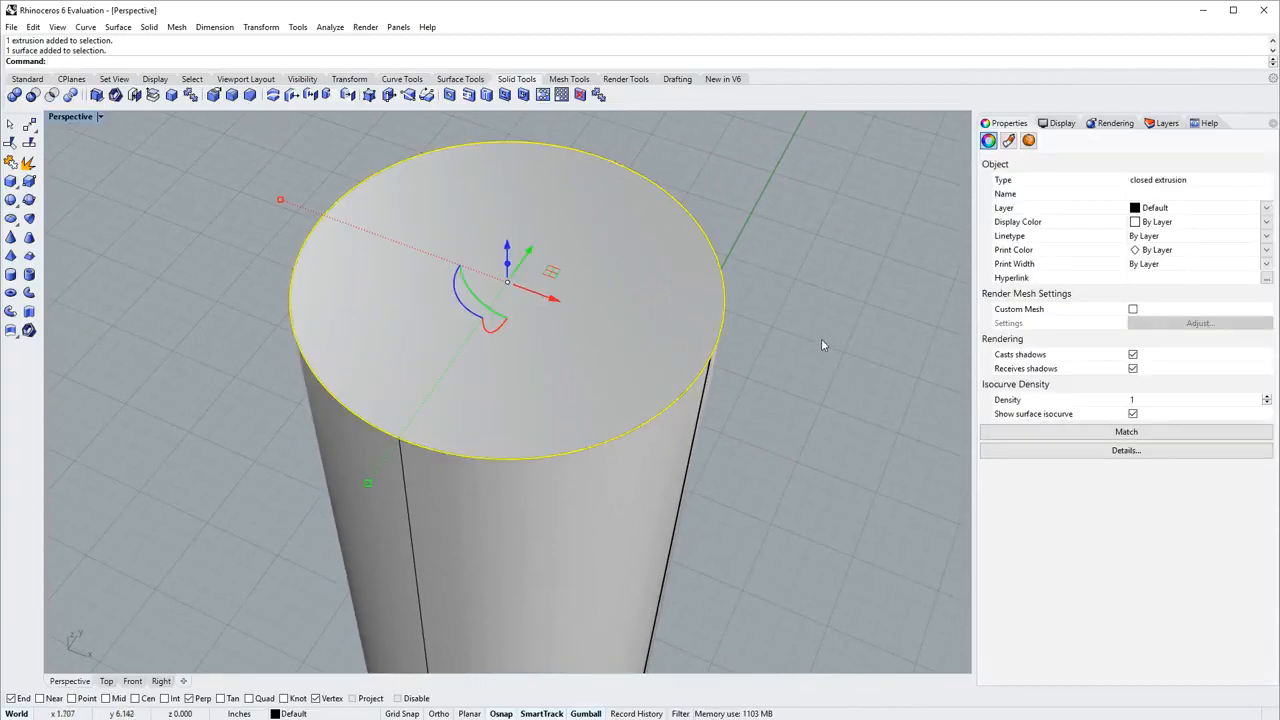
left_click(586, 714)
left_click(586, 714)
left_click(586, 714)
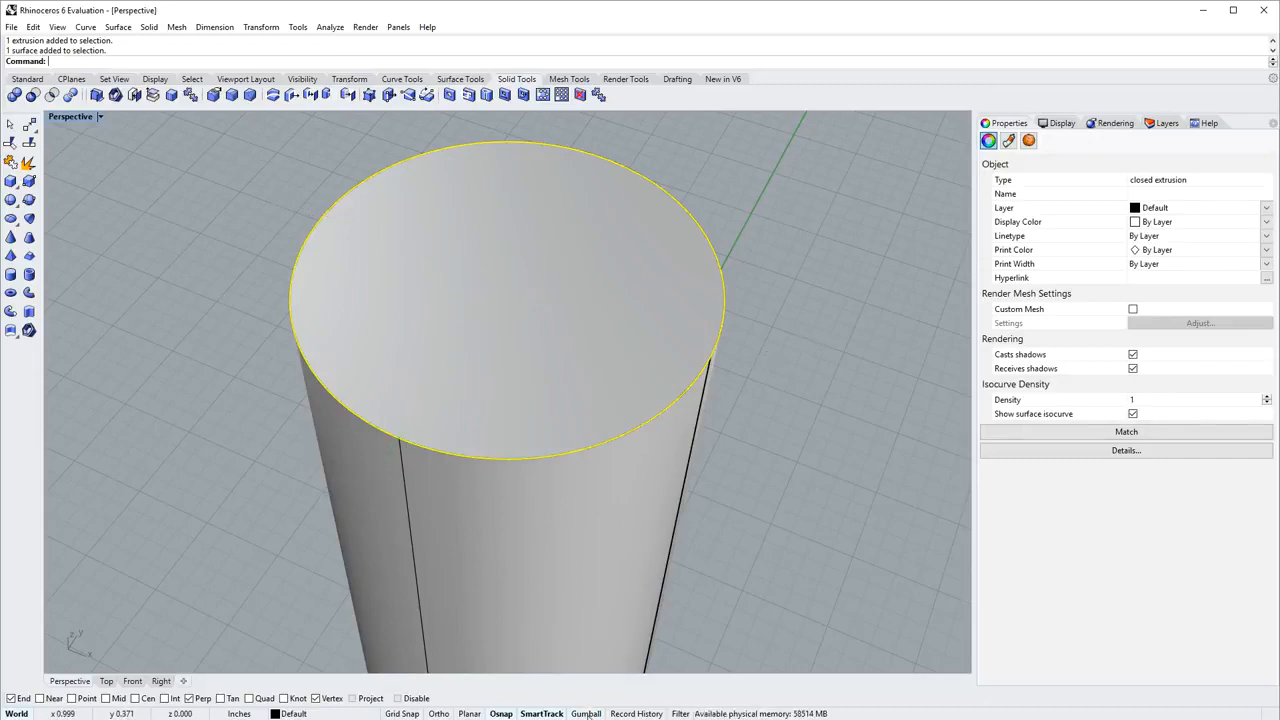
left_click(586, 714)
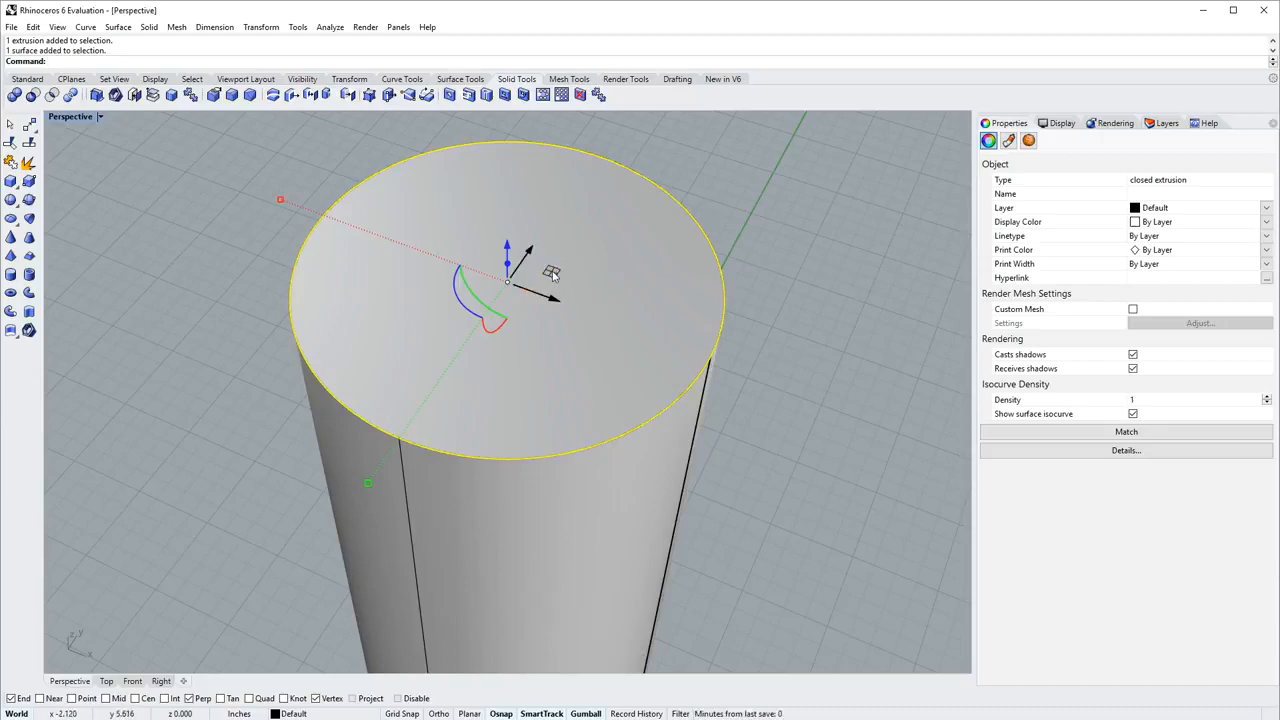
left_click_drag(551, 272, 569, 265)
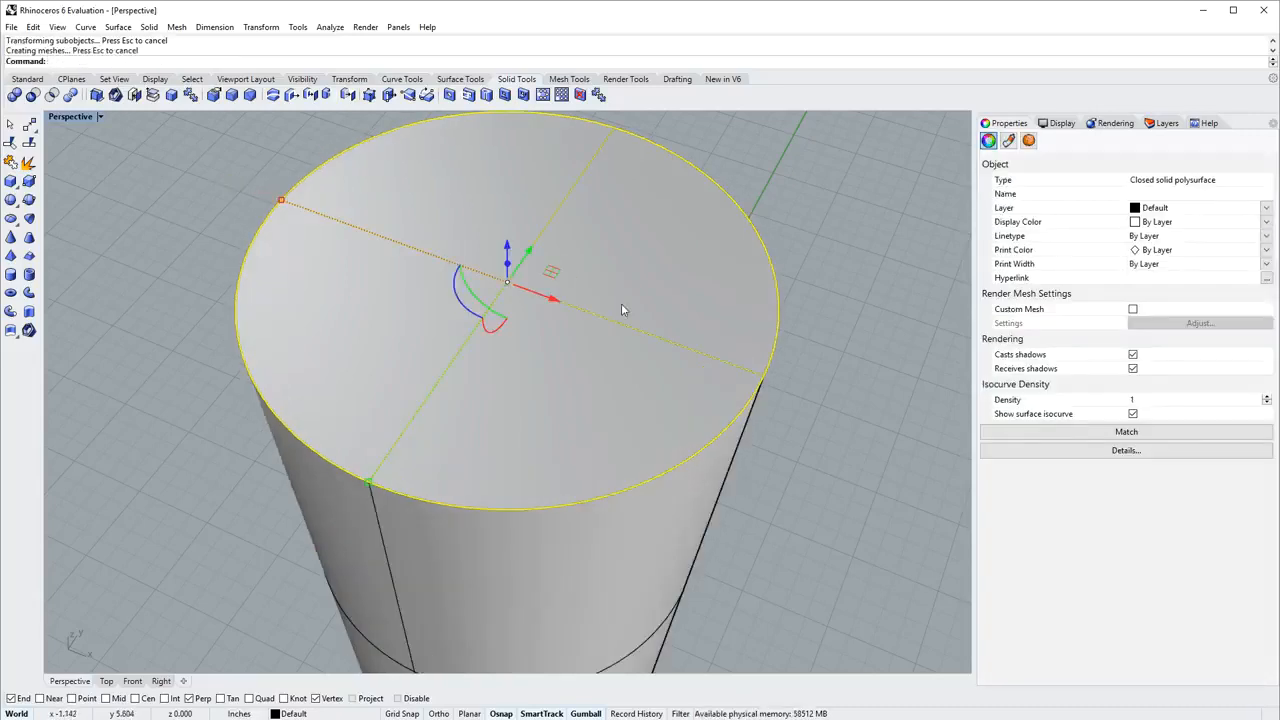
scroll(621, 303, "down", 5)
right_click_drag(621, 383, 450, 293)
left_click(305, 299)
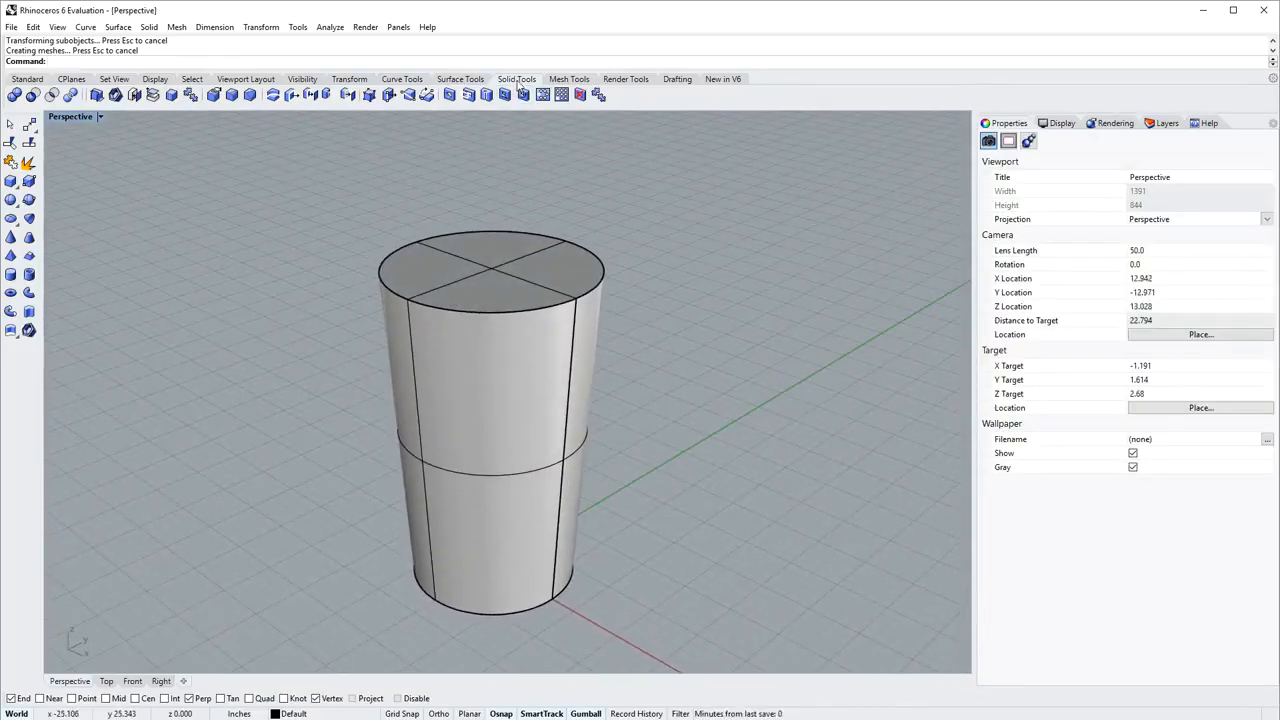
- Shell the tapered solid with a thickness of 0.2, removing its top face to form an open cup
left_click(116, 97)
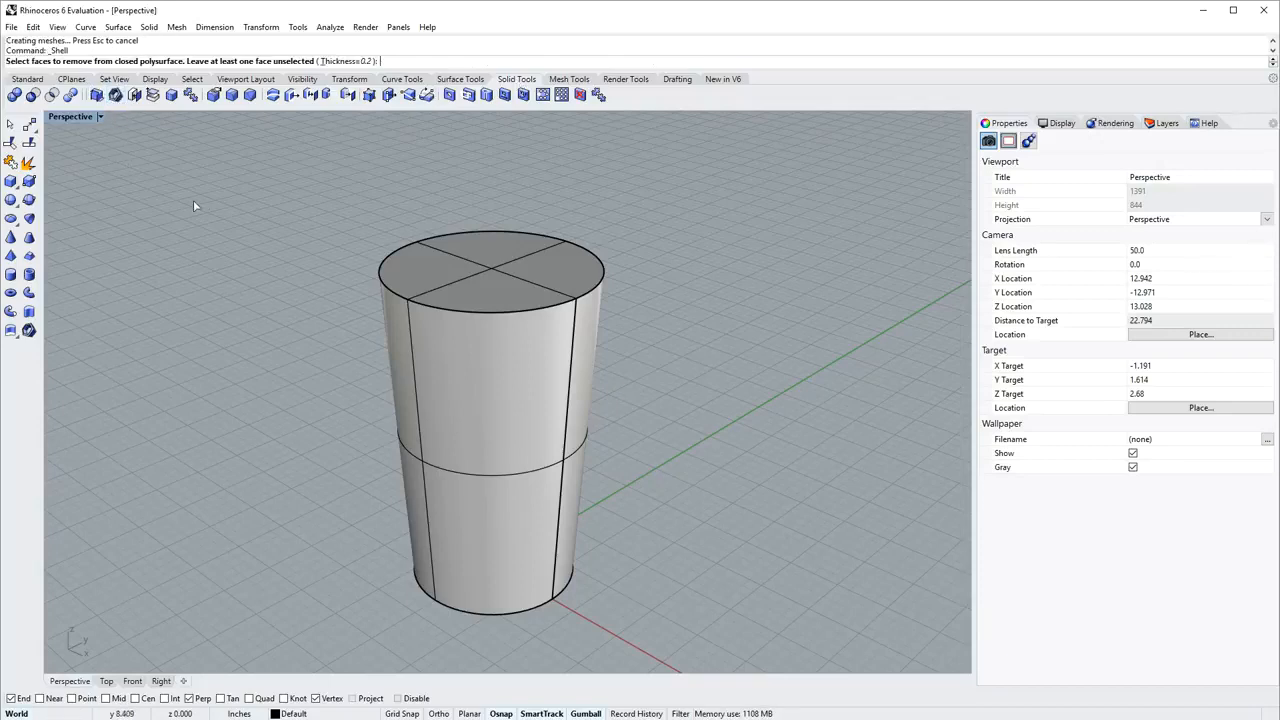
left_click(345, 62)
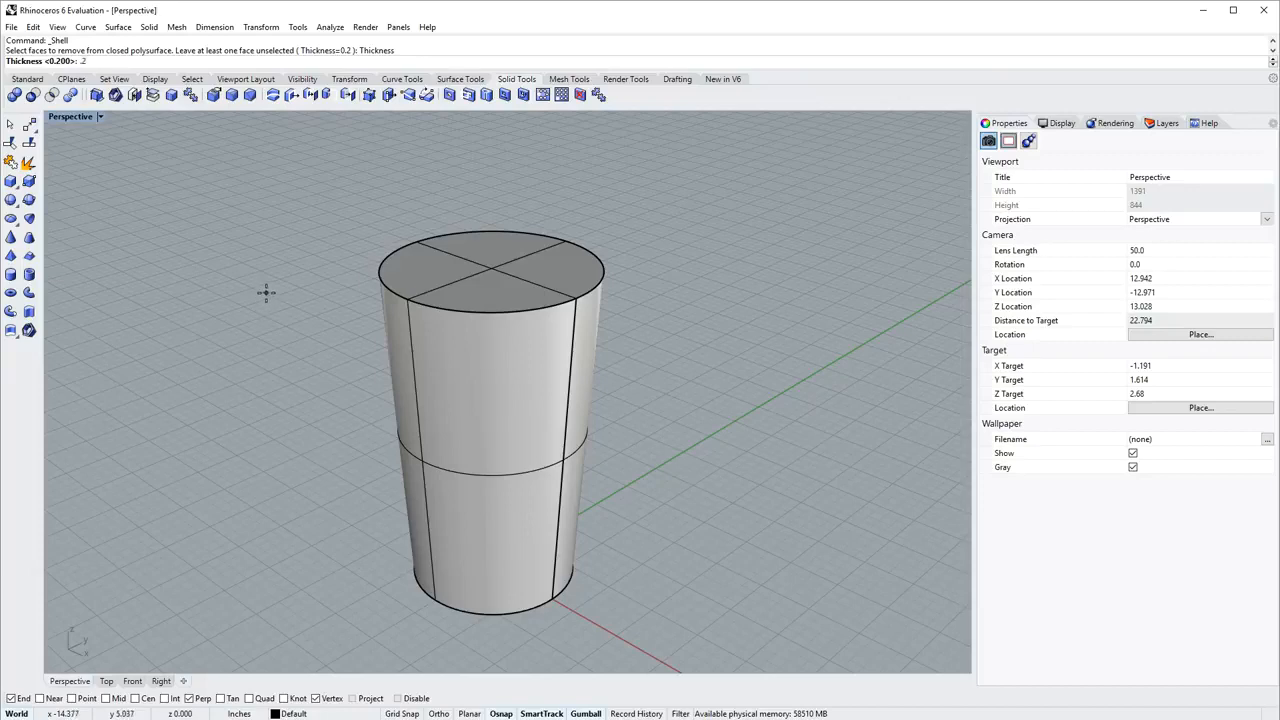
key("Return")
right_click_drag(329, 300, 328, 334)
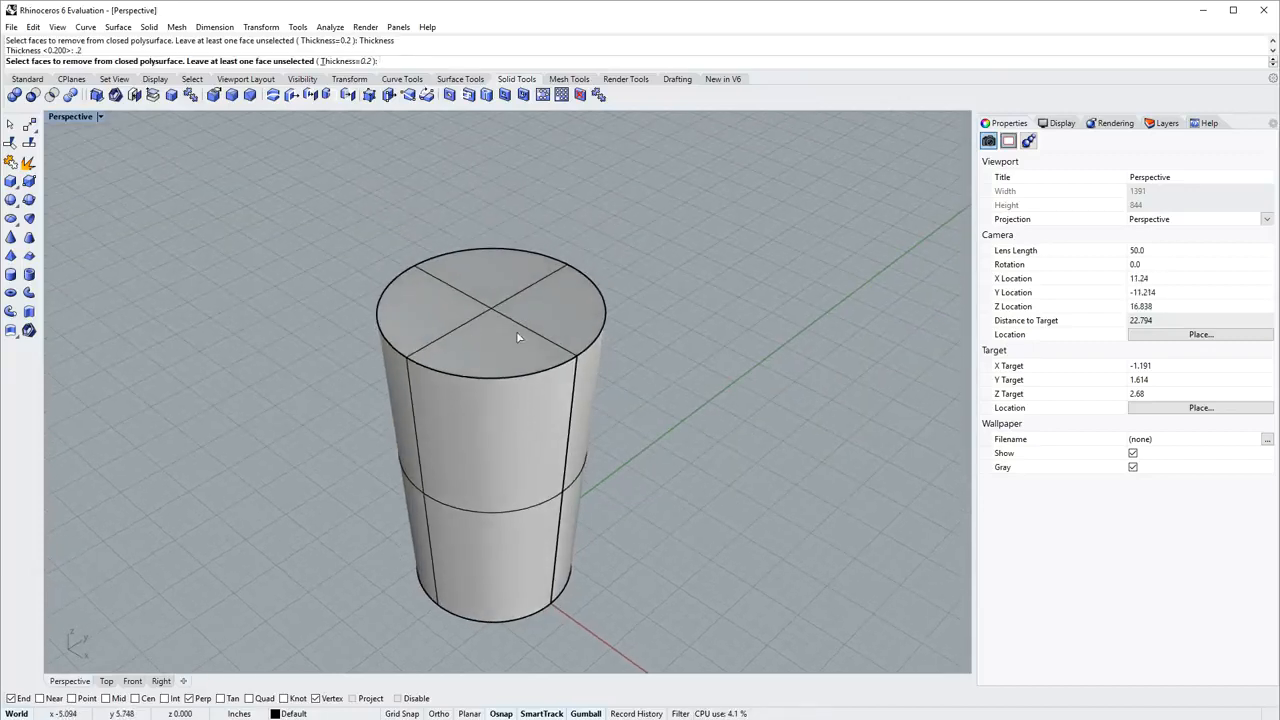
left_click(505, 326)
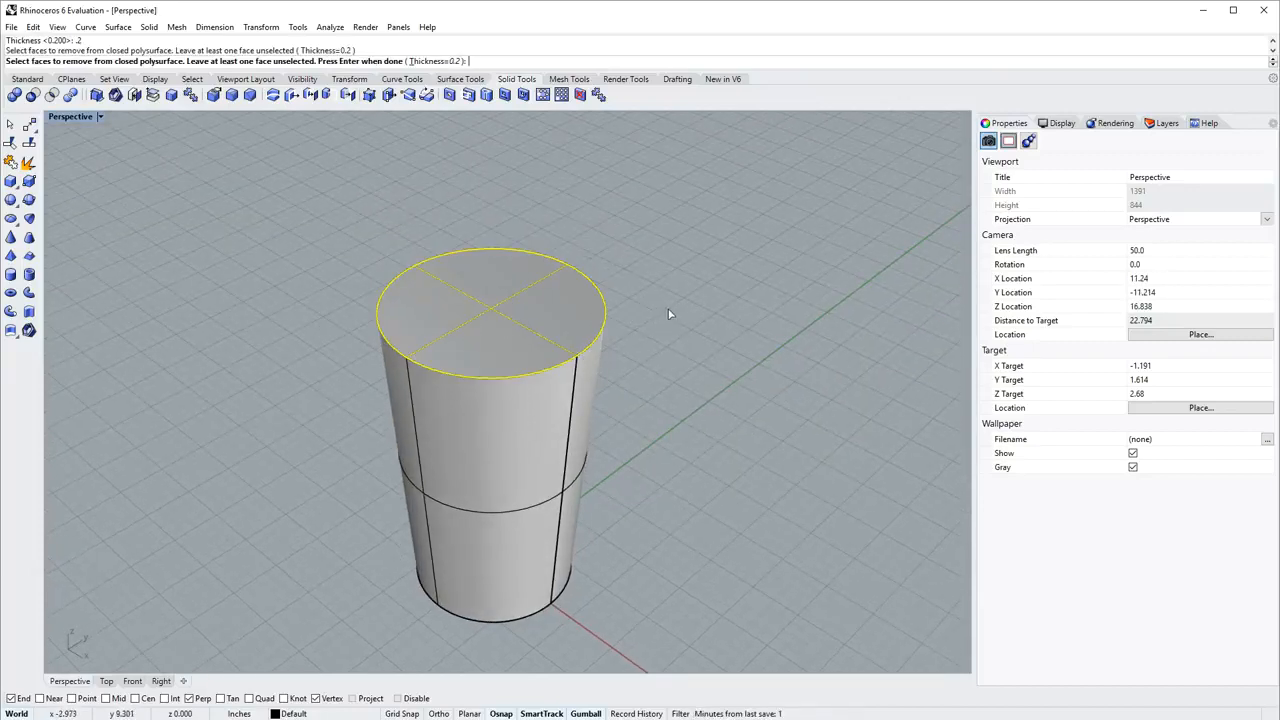
key("Return")
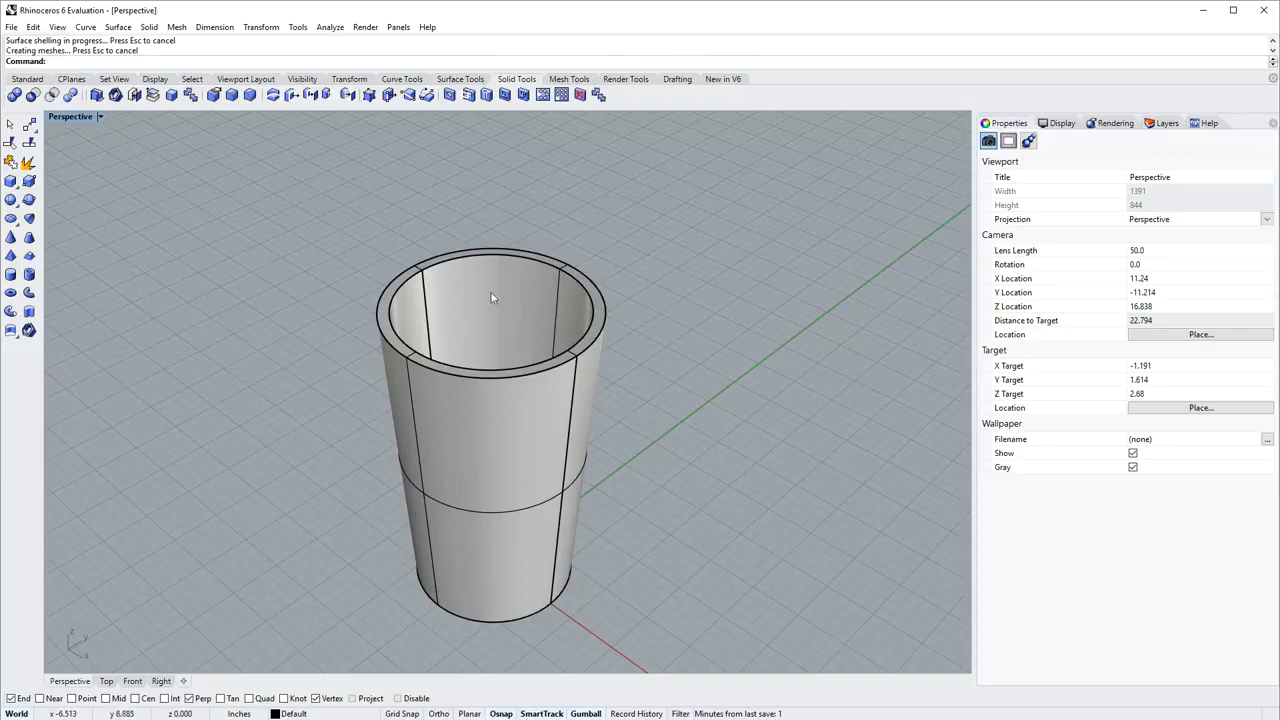
- Set the viewport to Ghosted display and raise the cup's inner bottom face vertically to thicken the base
left_click(100, 117)
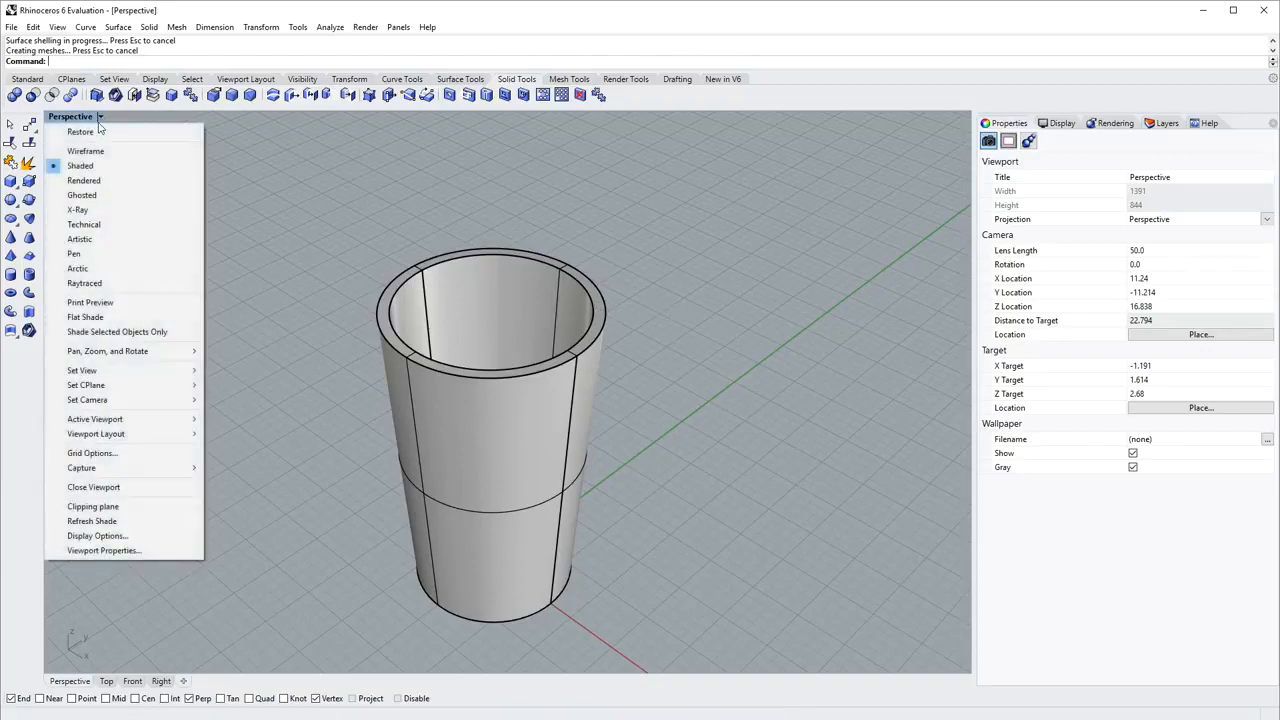
left_click(96, 194)
right_click_drag(567, 352, 499, 481)
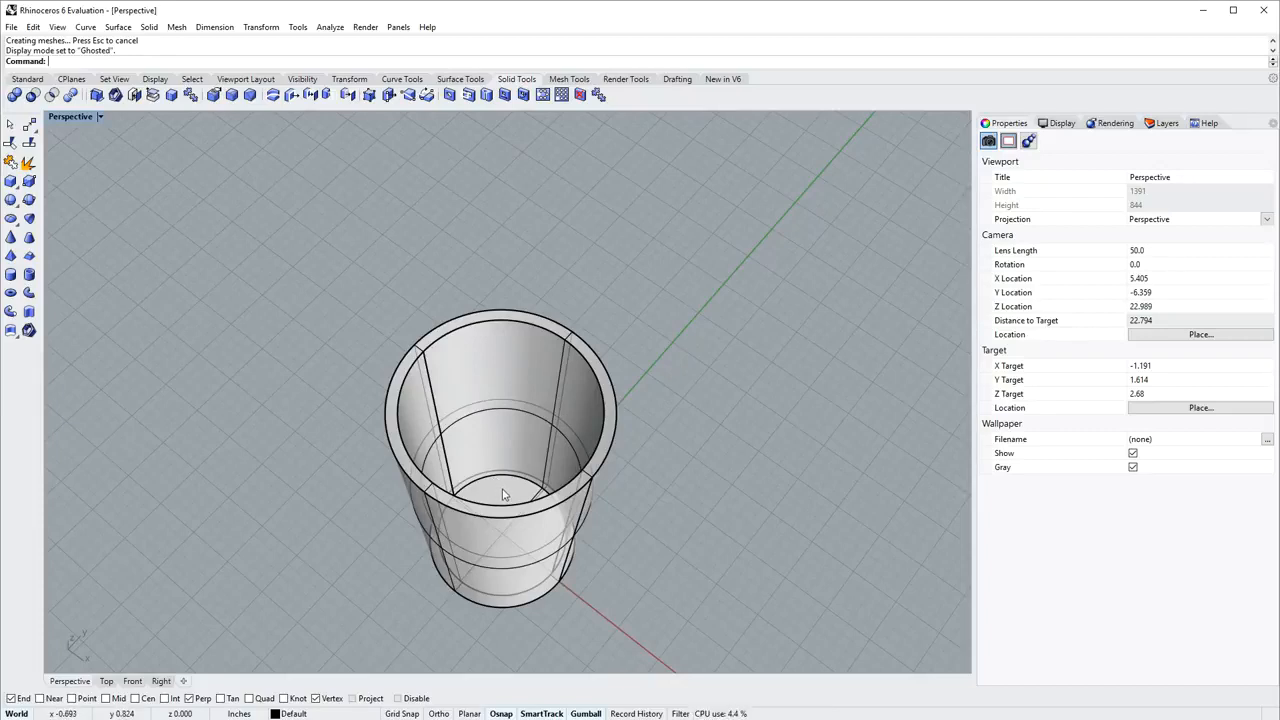
left_click(503, 494)
right_click_drag(591, 514, 590, 422)
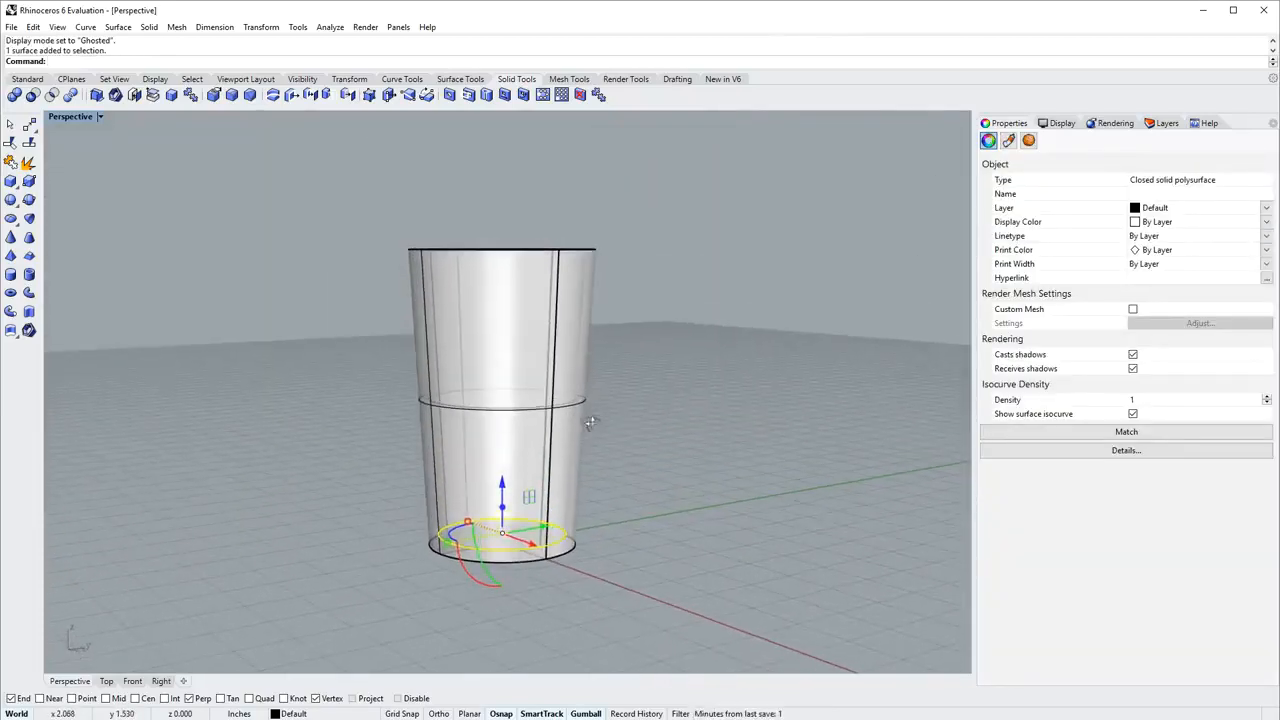
left_click_drag(502, 490, 510, 418)
left_click(645, 393)
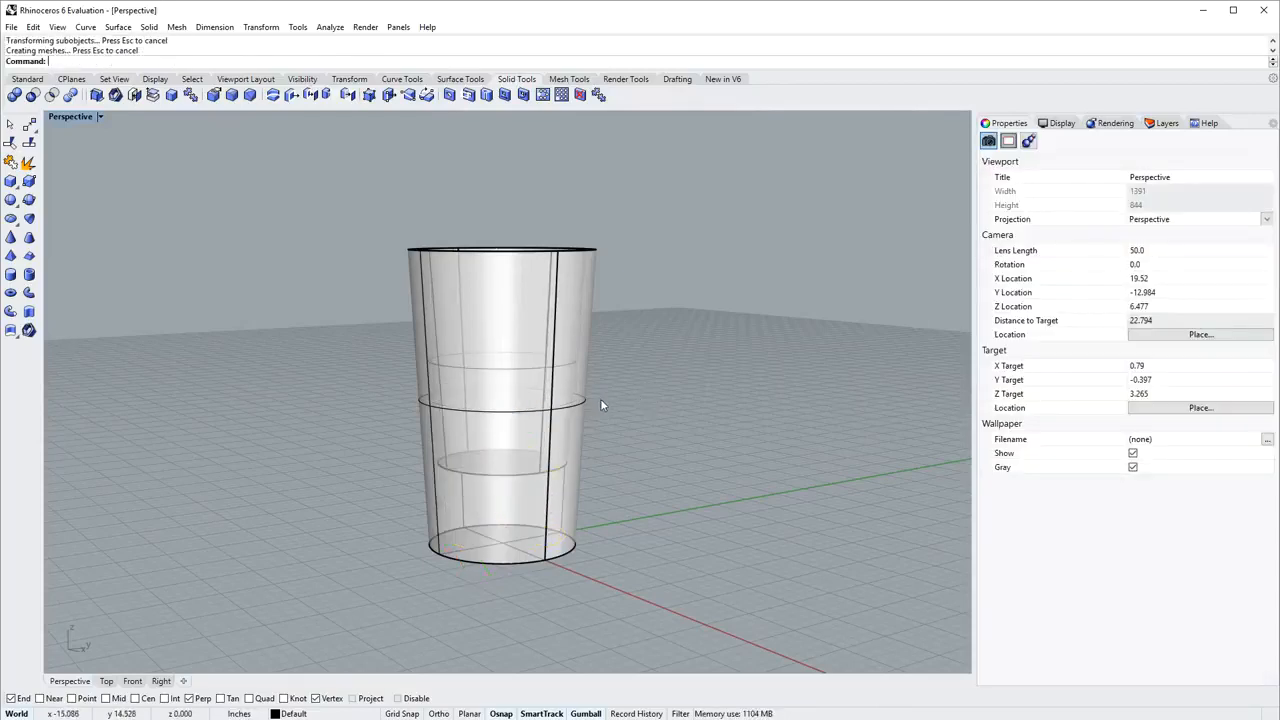
- Turn on Edge Softening for the cup with a softening of 0.1
right_click_drag(586, 483, 588, 150)
right_click_drag(570, 286, 710, 340, "shift")
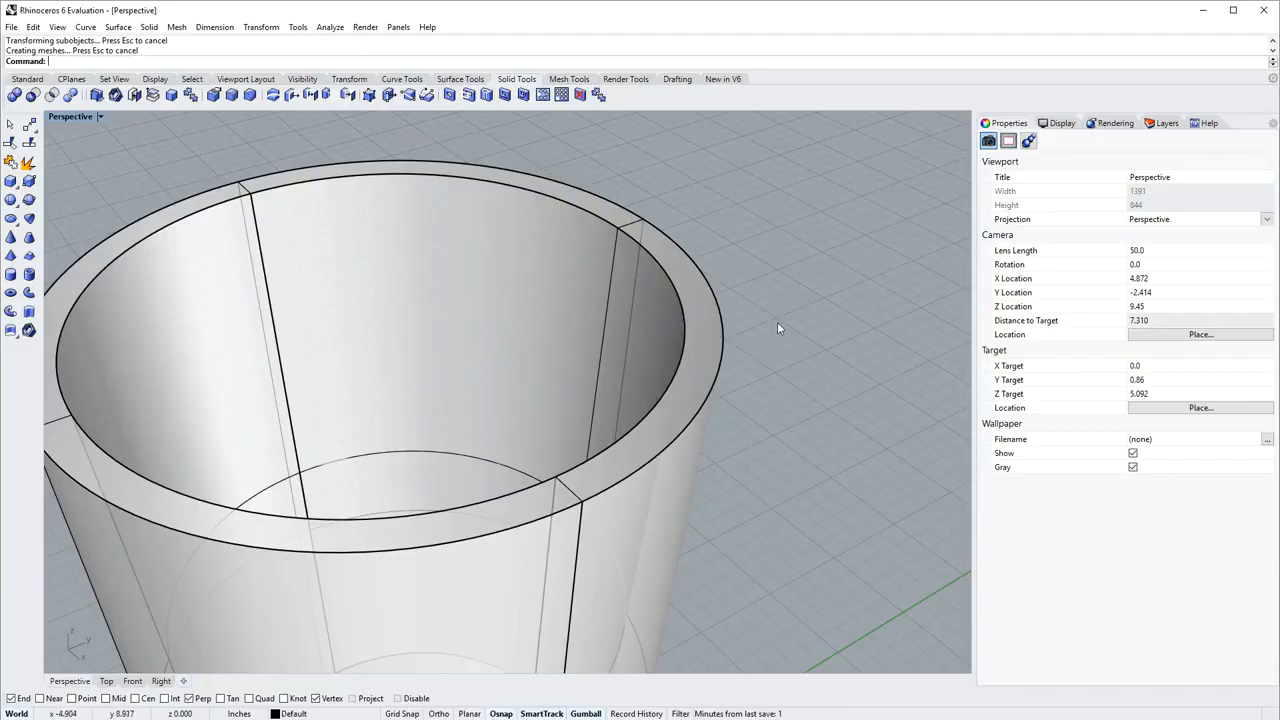
left_click(650, 318)
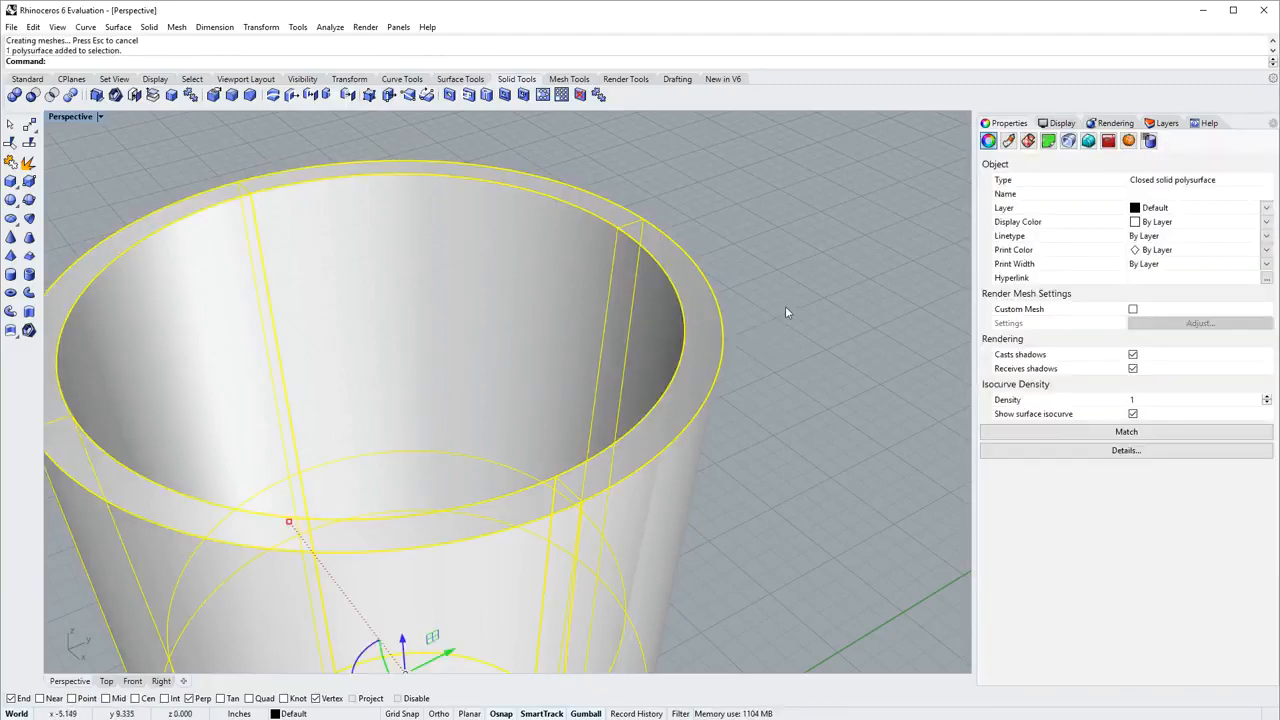
left_click(1089, 141)
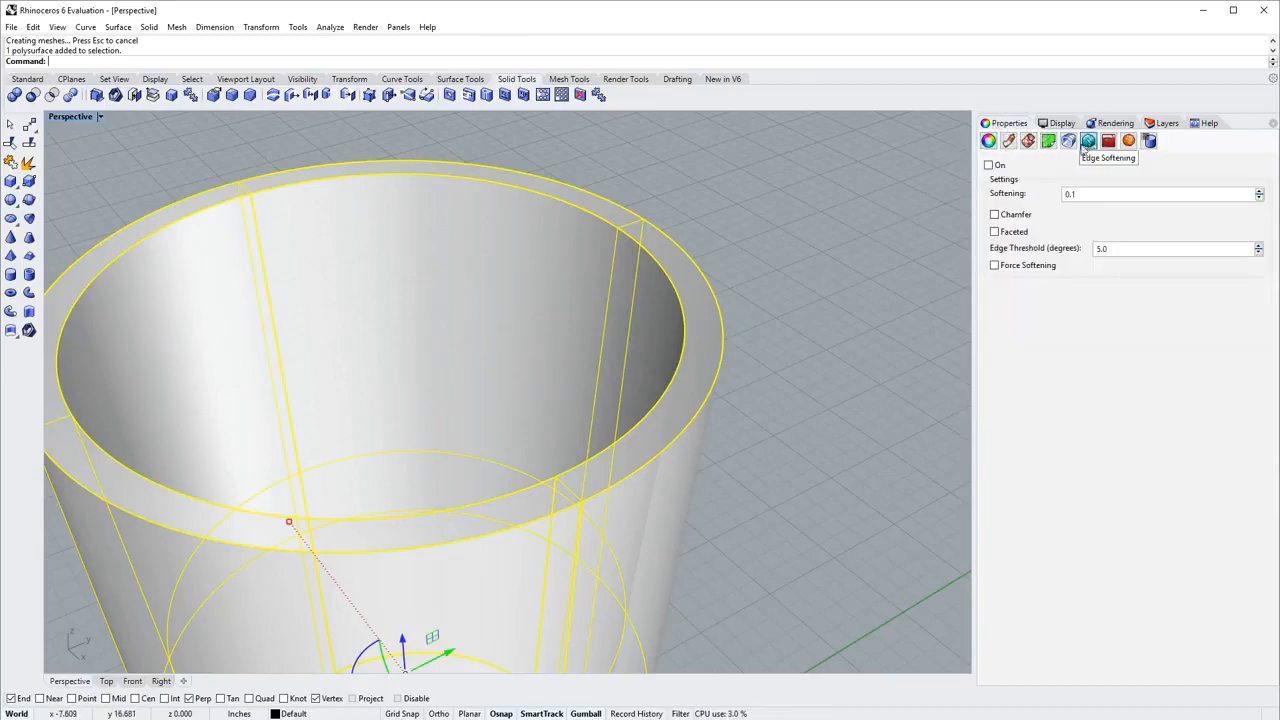
left_click(989, 166)
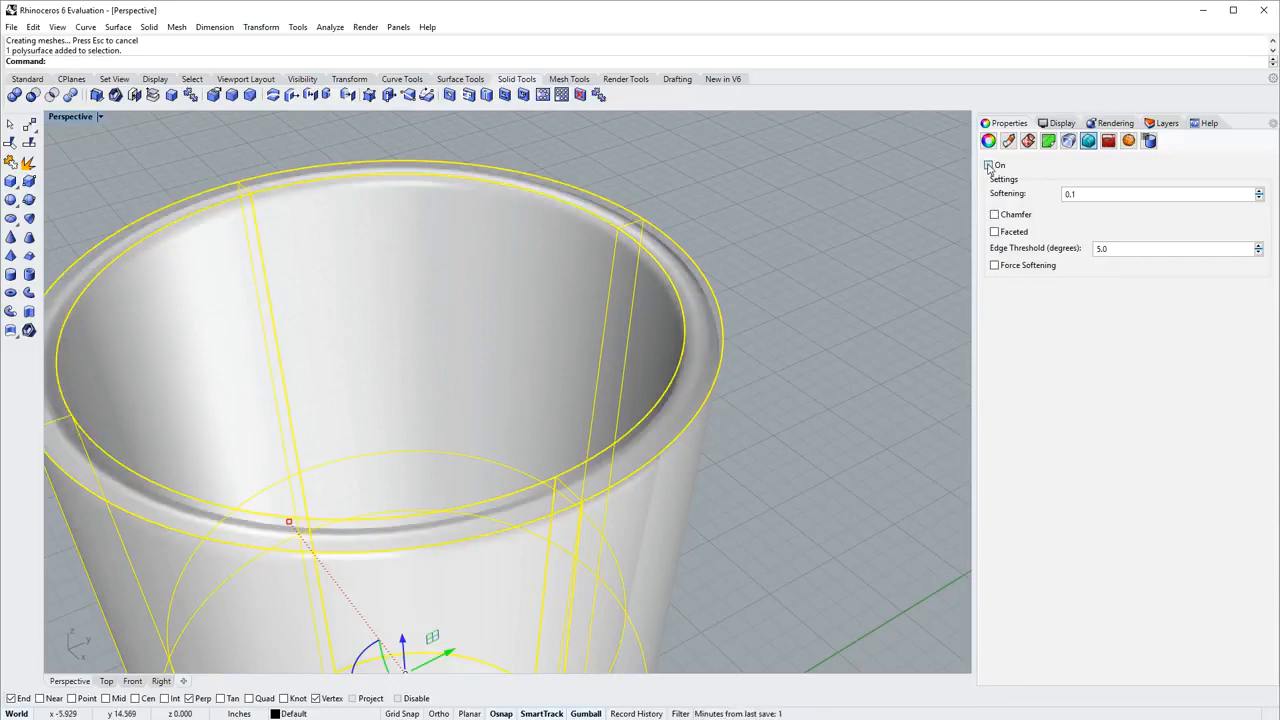
left_click(799, 303)
scroll(758, 357, "down", 6)
right_click_drag(757, 420, 674, 320, "shift")
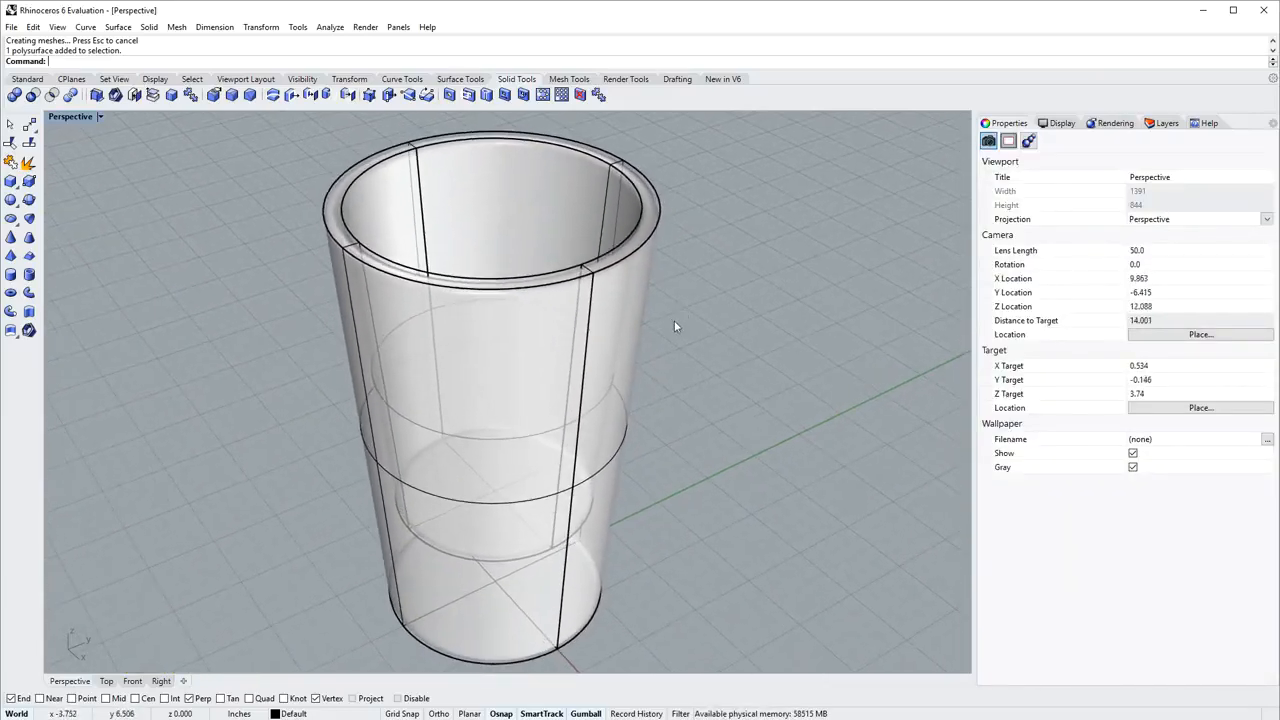
- Set the Perspective viewport's display mode to Raytraced
left_click(1061, 124)
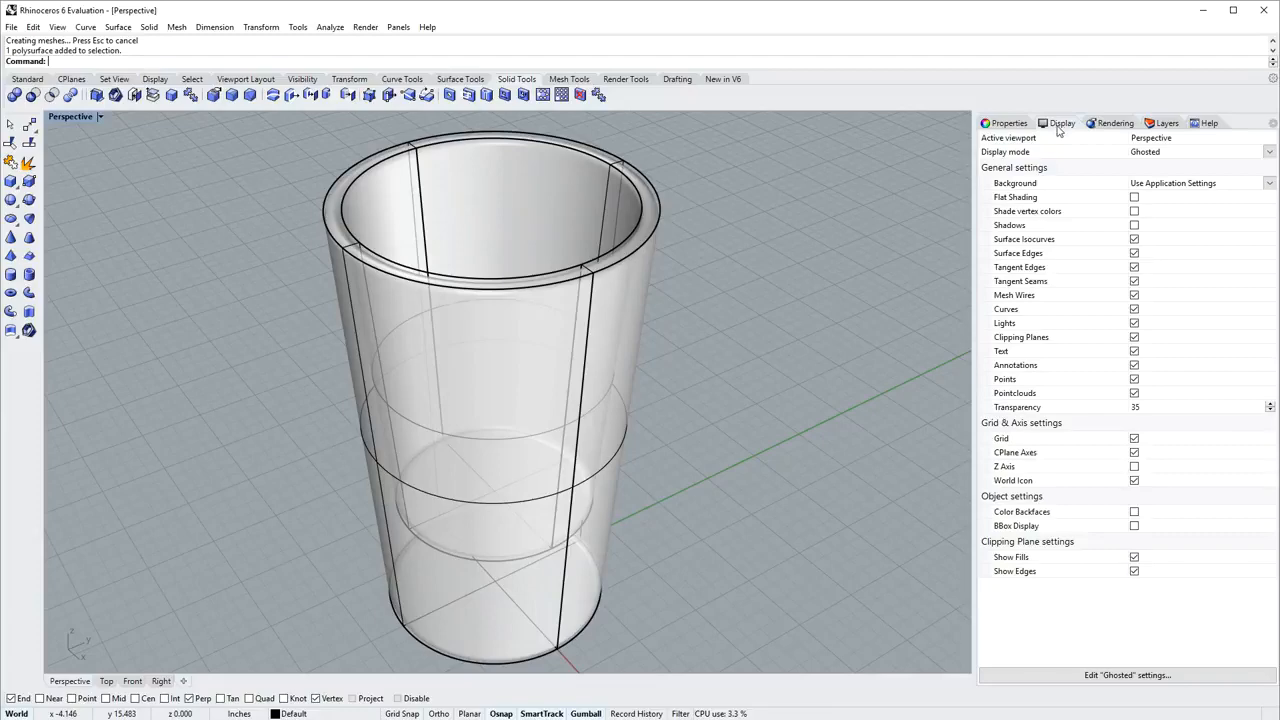
left_click(1181, 153)
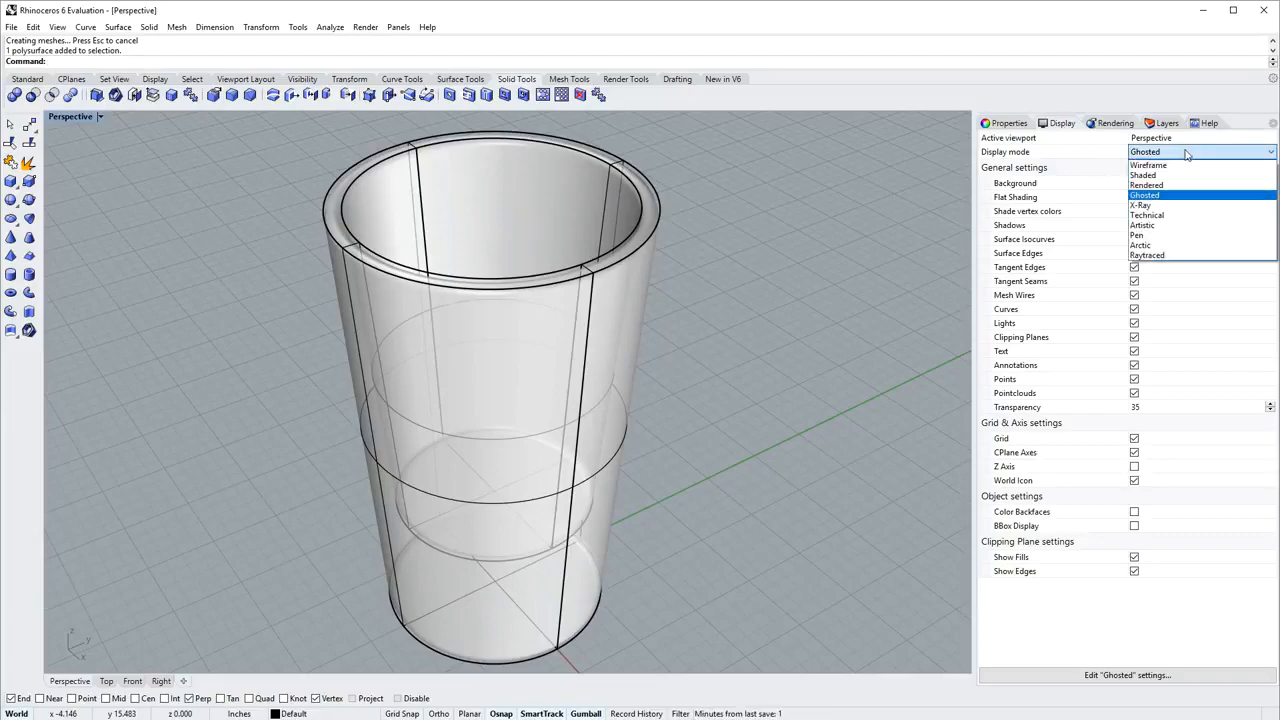
left_click(1178, 256)
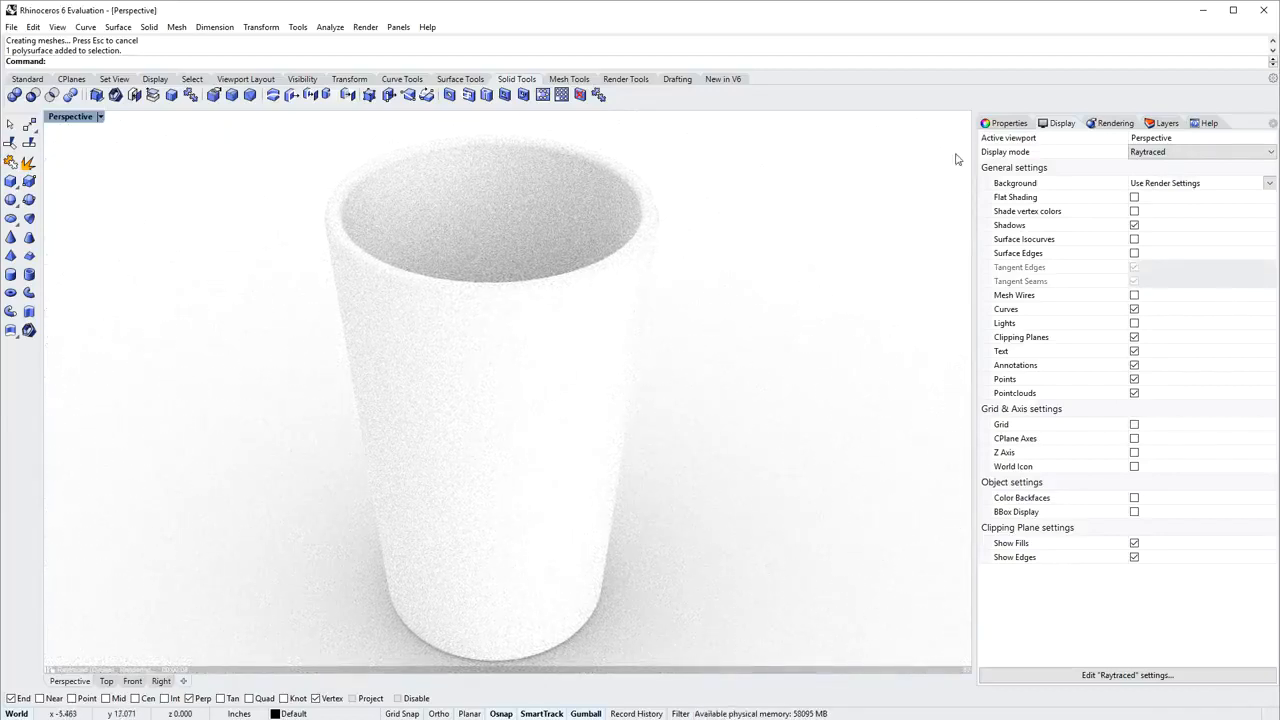
- Show the Materials panel, add a Glass material and apply it to the cup
left_click(1012, 123)
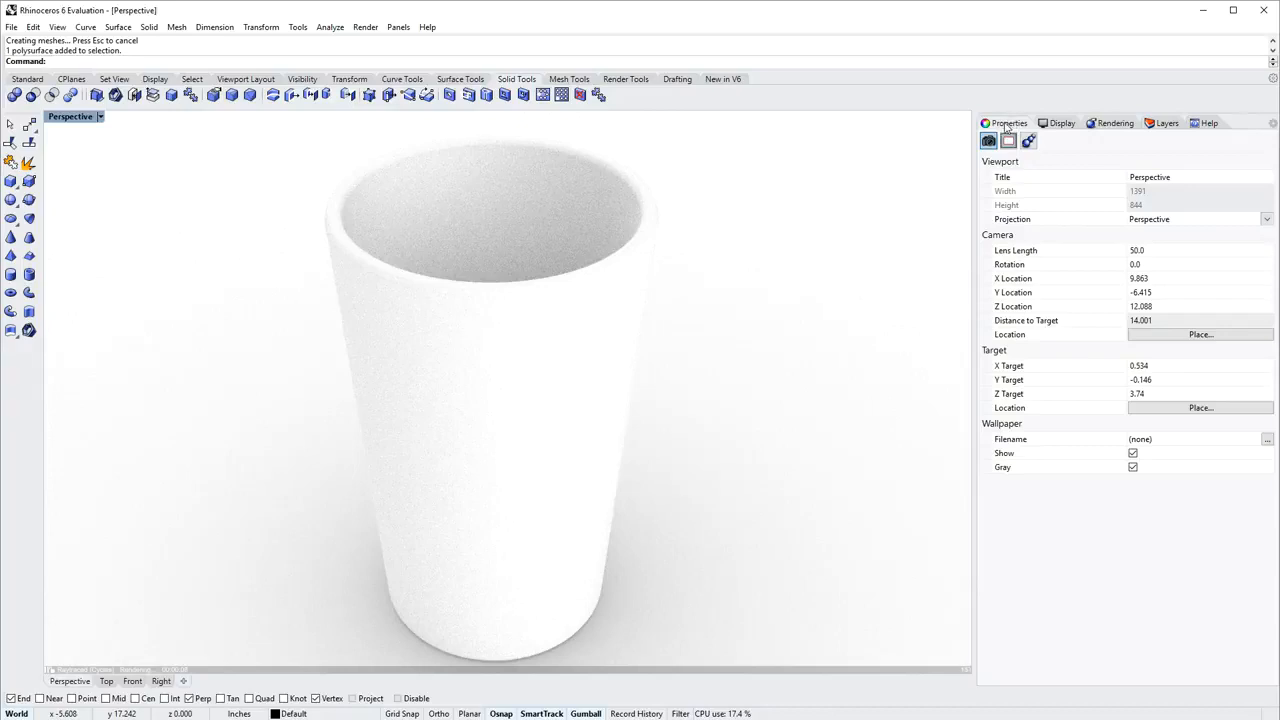
right_click(1007, 126)
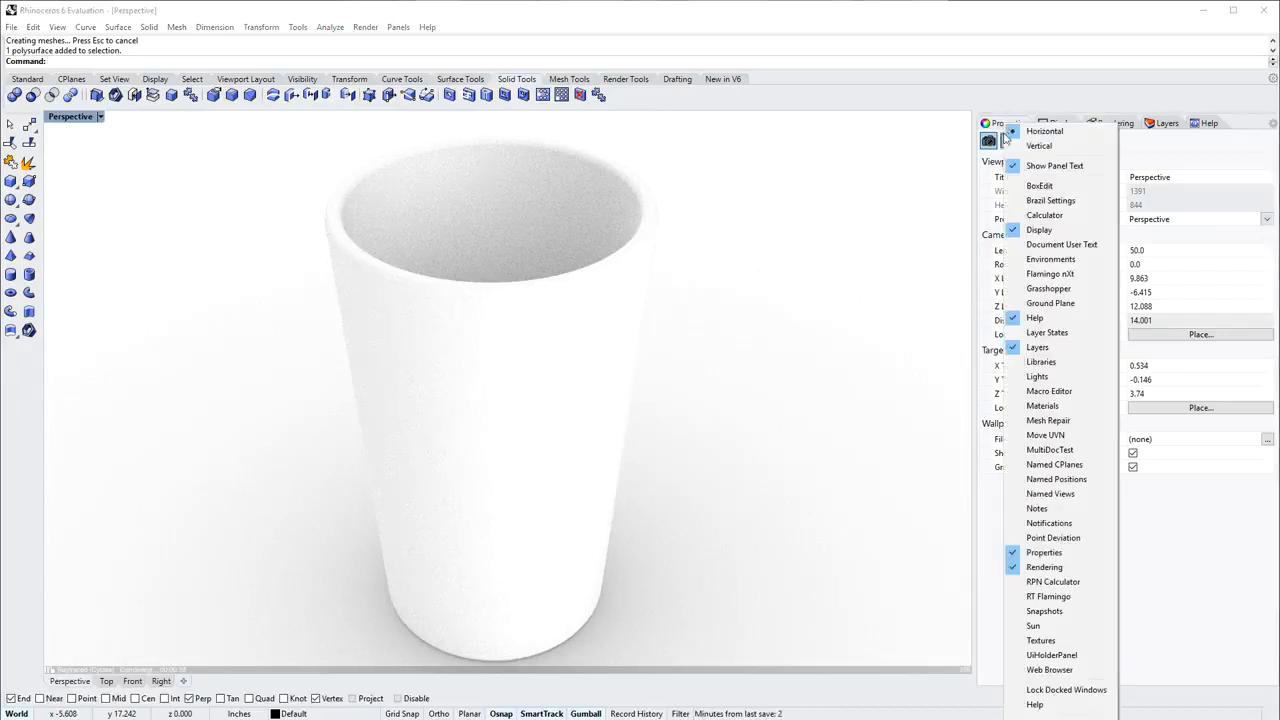
left_click(1058, 407)
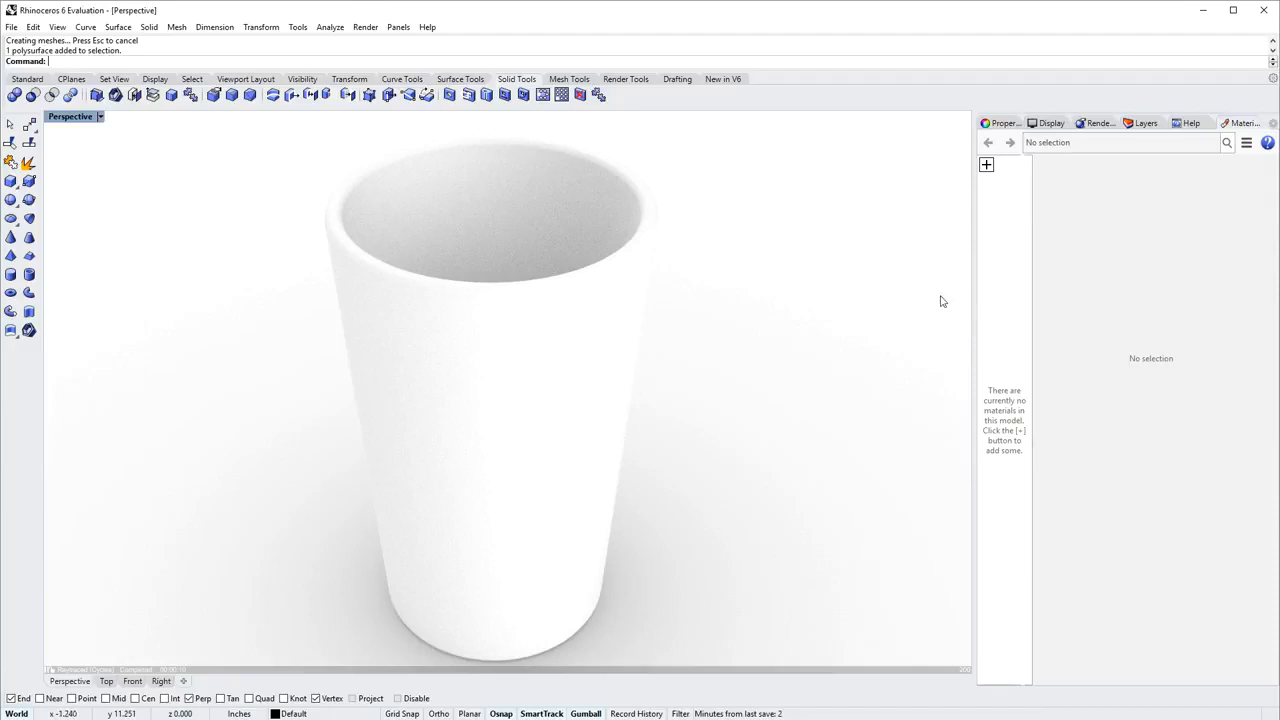
left_click(986, 167)
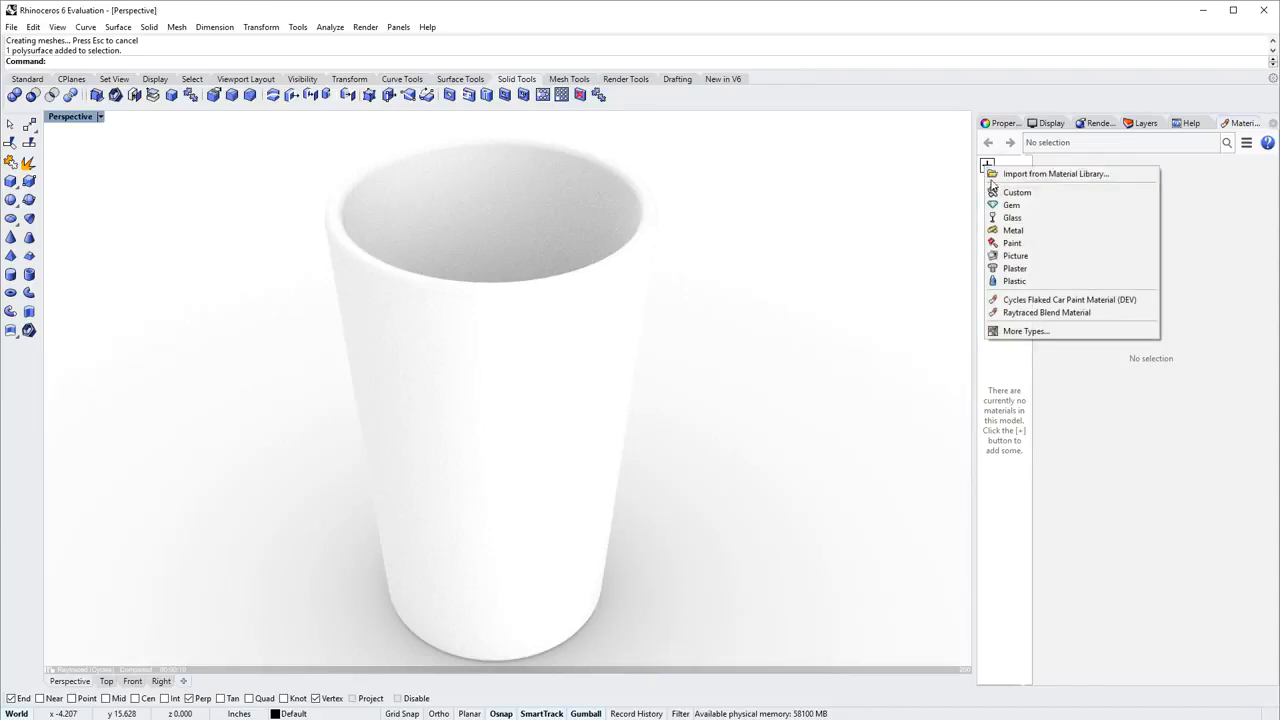
left_click(1052, 221)
left_click_drag(866, 208, 610, 322)
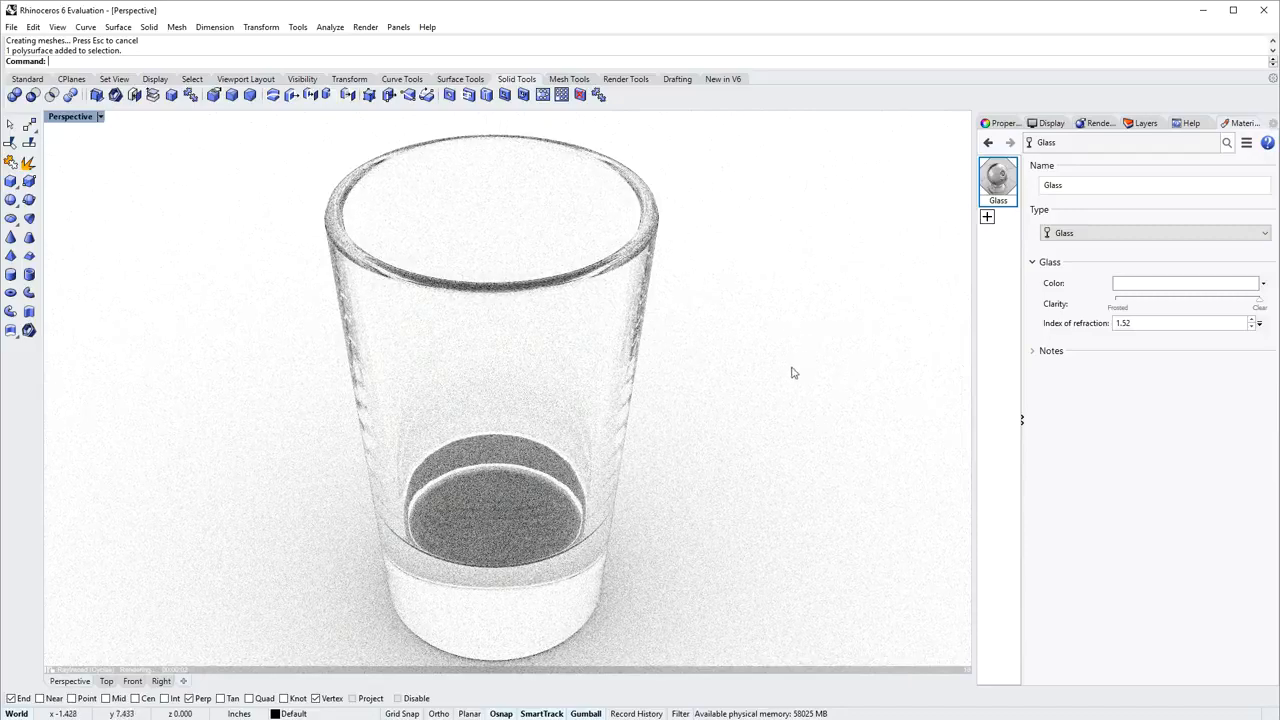
- Create a box centred at 0 with its base wider than the cup and its height about halfway up the cup
scroll(766, 394, "down", 4)
right_click_drag(697, 364, 638, 354, "shift")
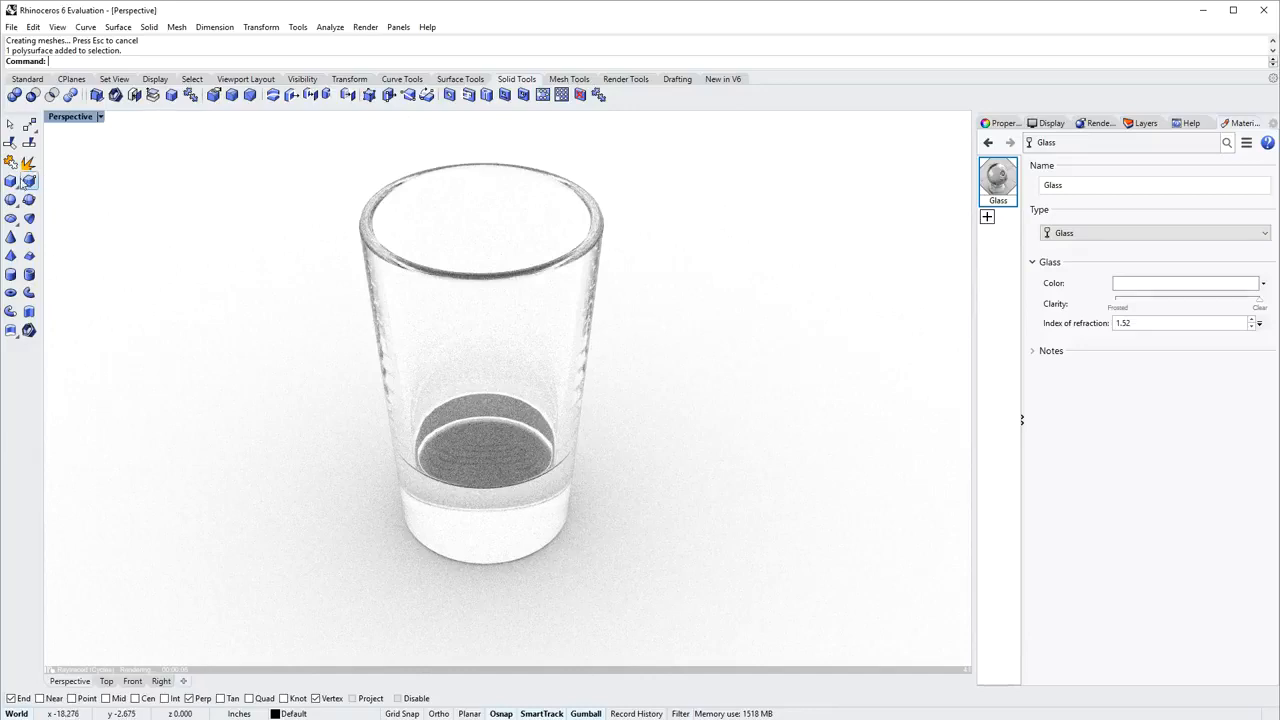
left_click(11, 180)
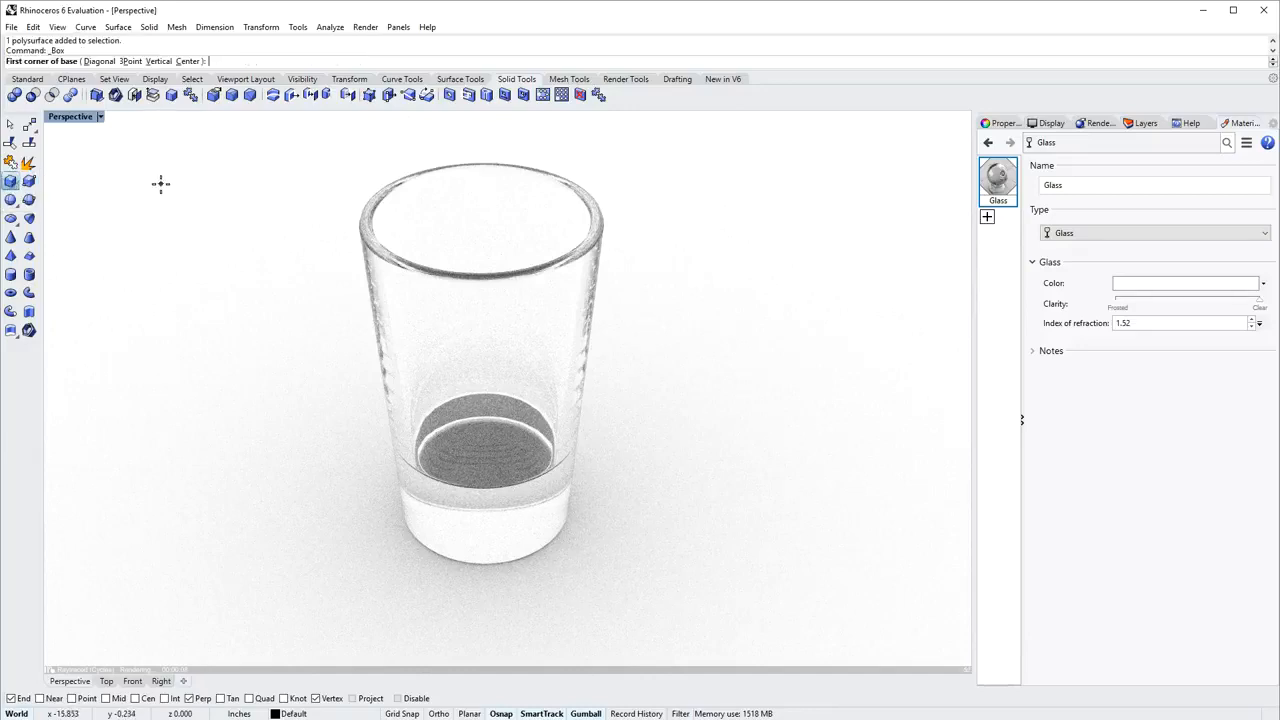
left_click(187, 61)
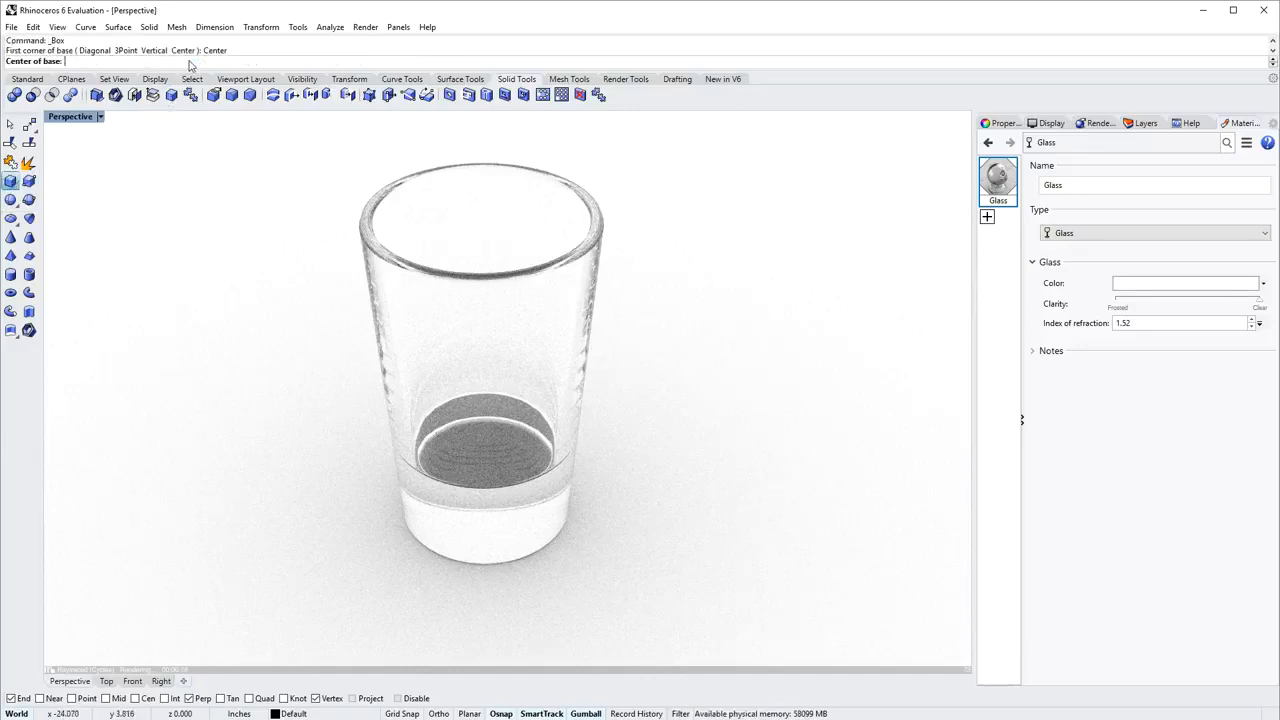
type("0")
key("Return")
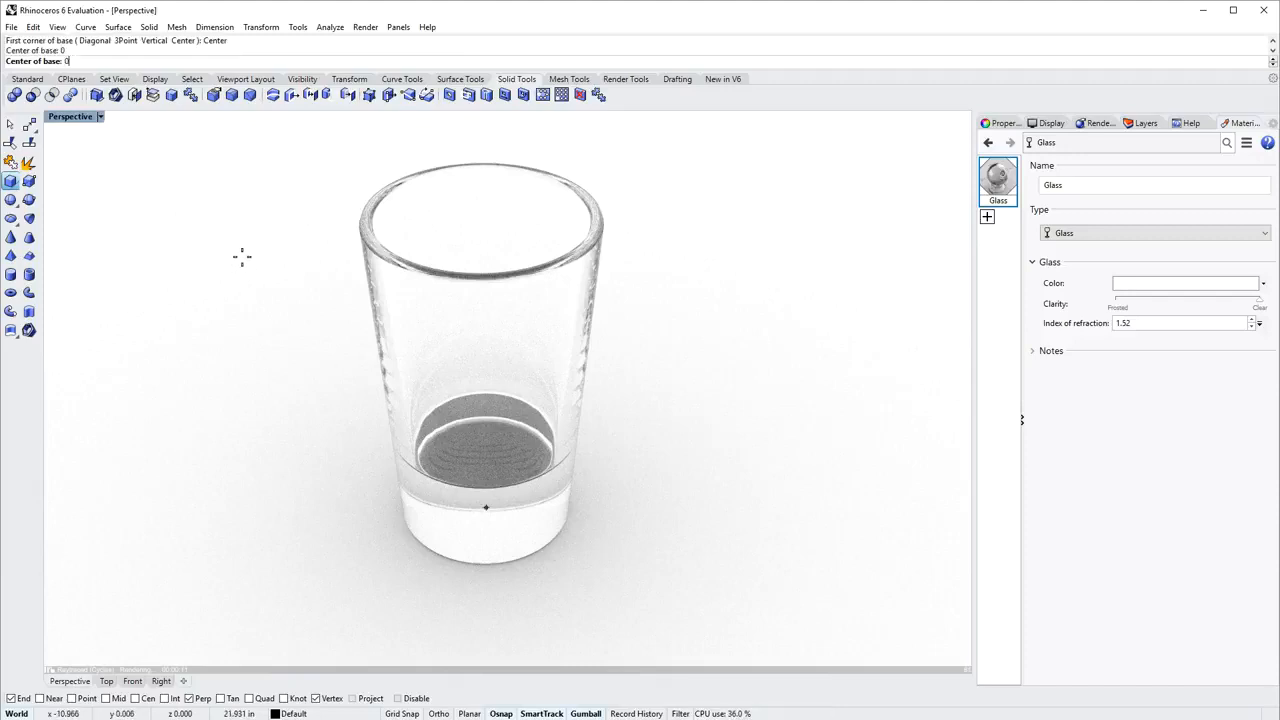
left_click(525, 374)
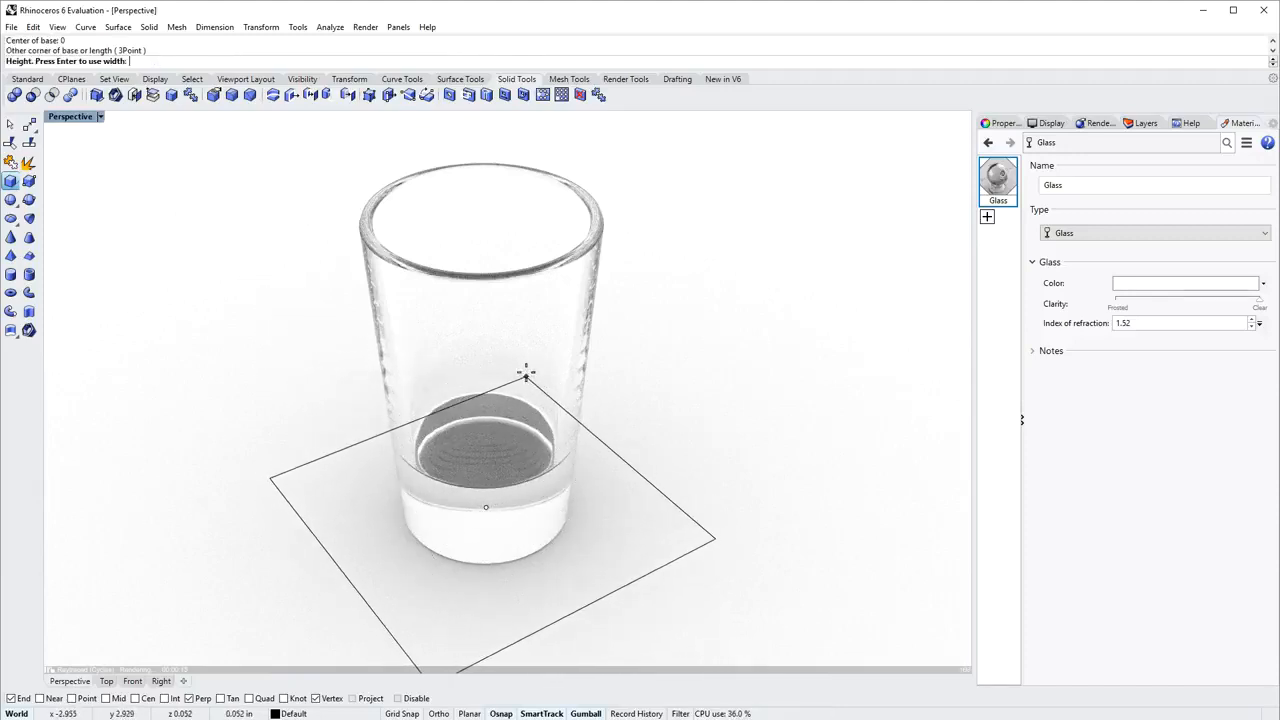
left_click(555, 232)
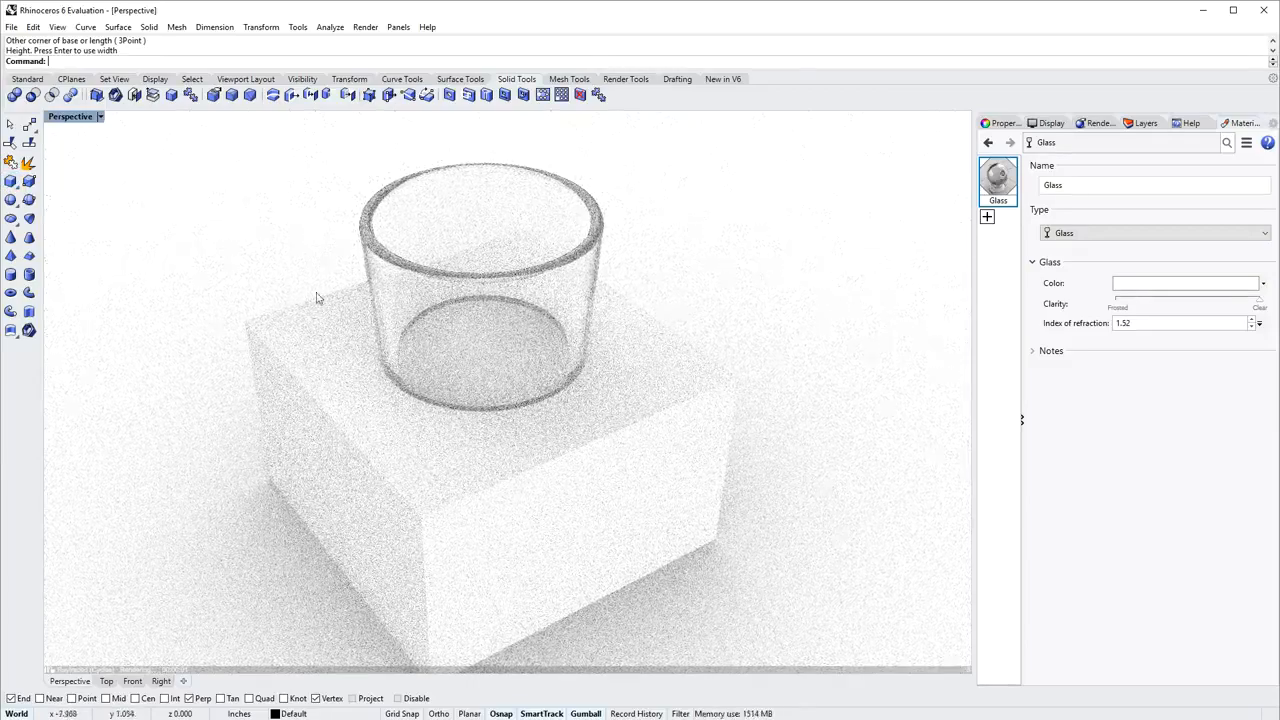
- Boolean-subtract the cup from the box with DeleteInput=No, and delete the outer box piece, keeping the inner liquid volume
left_click(33, 94)
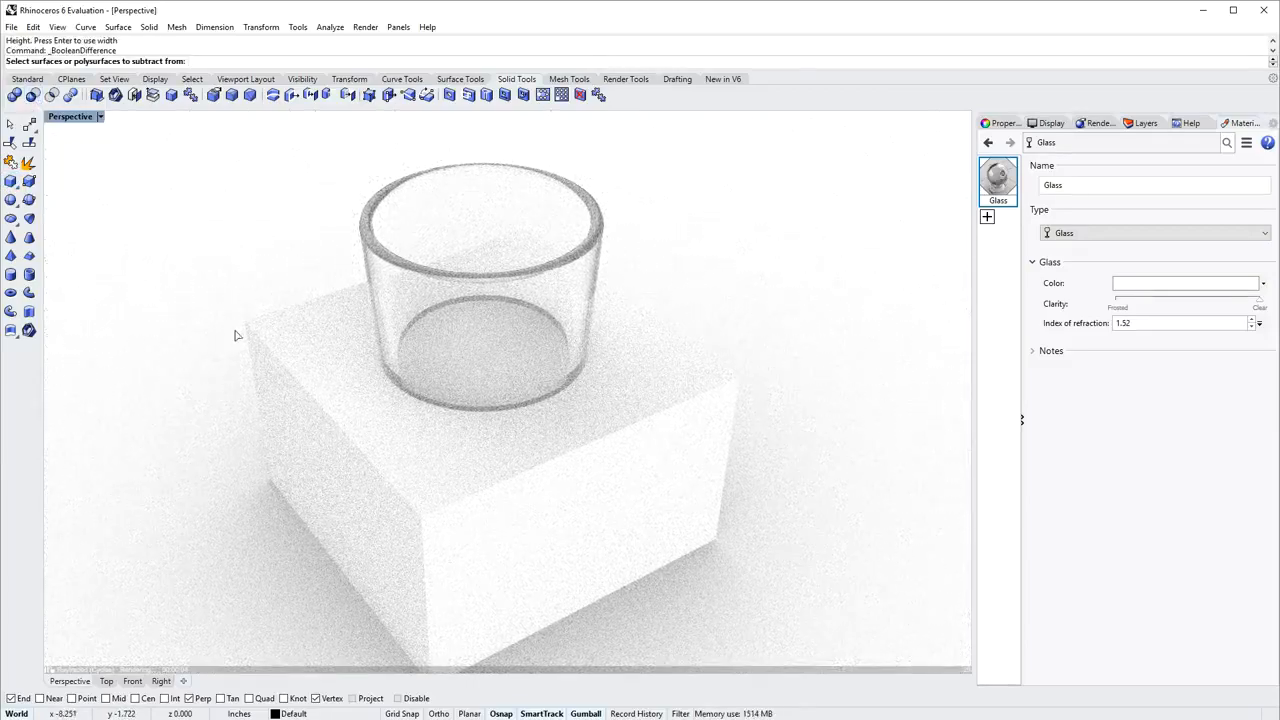
left_click(320, 347)
key("Return")
left_click(447, 208)
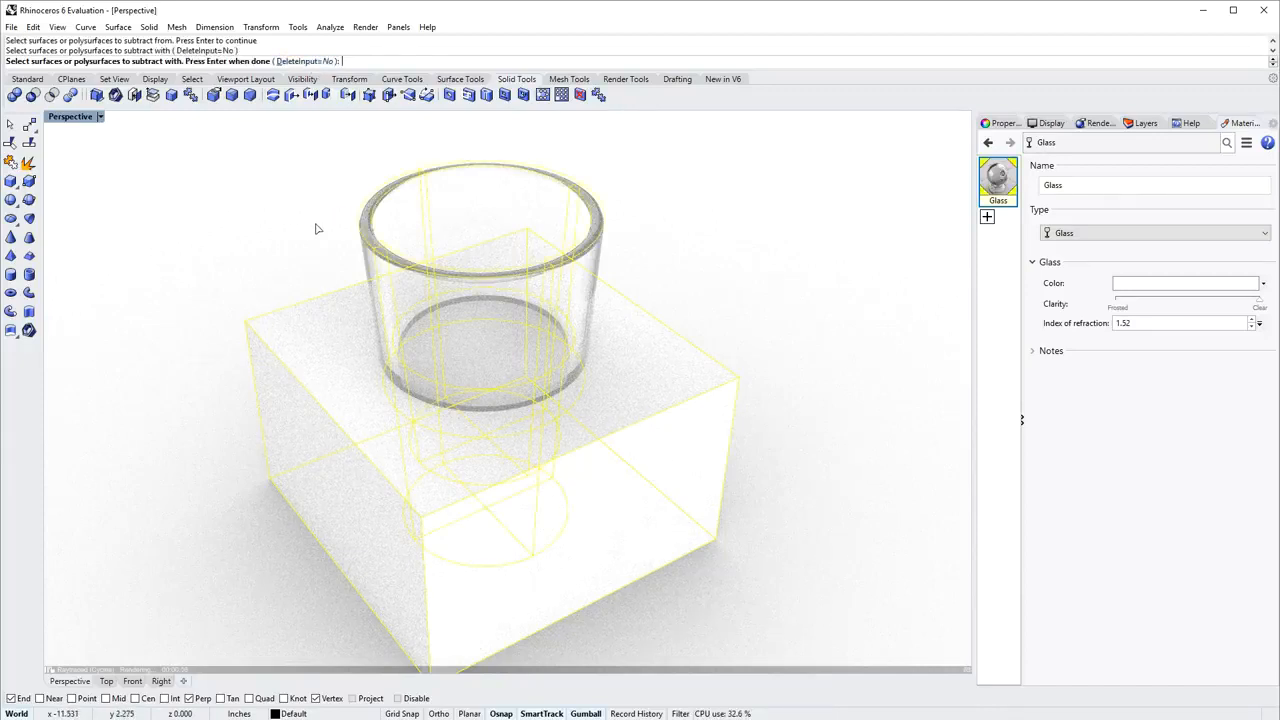
key("Return")
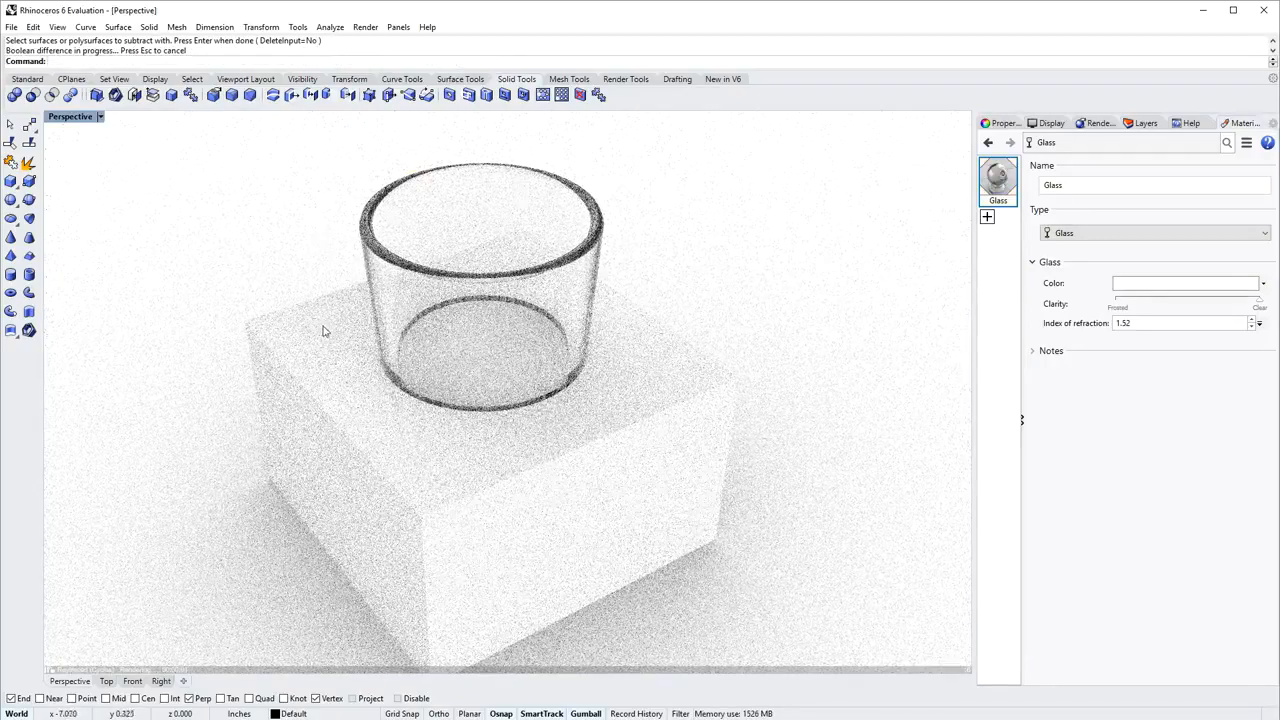
left_click(314, 337)
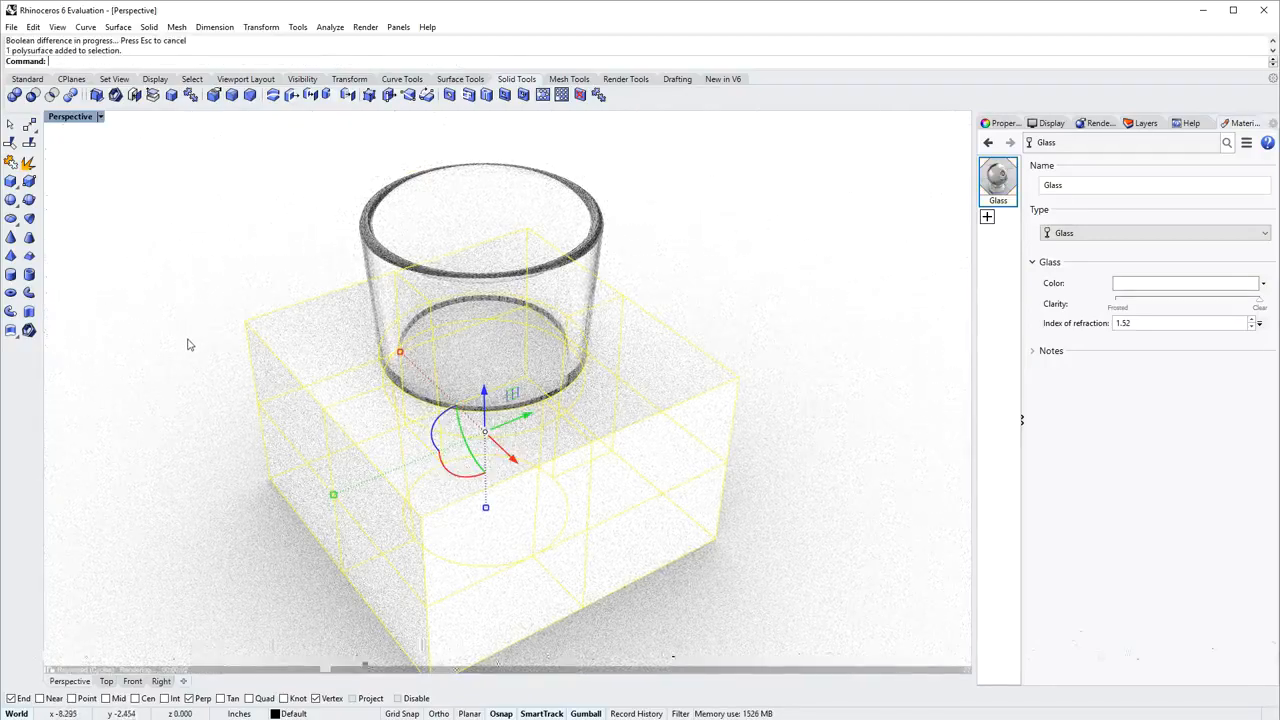
key("Delete")
- Scale the liquid volume inside the cup up slightly and uniformly with the Gumball so it overlaps the glass walls
right_click_drag(515, 366, 457, 312)
left_click(488, 426)
scroll(433, 298, "up", 3)
scroll(433, 298, "up", 1)
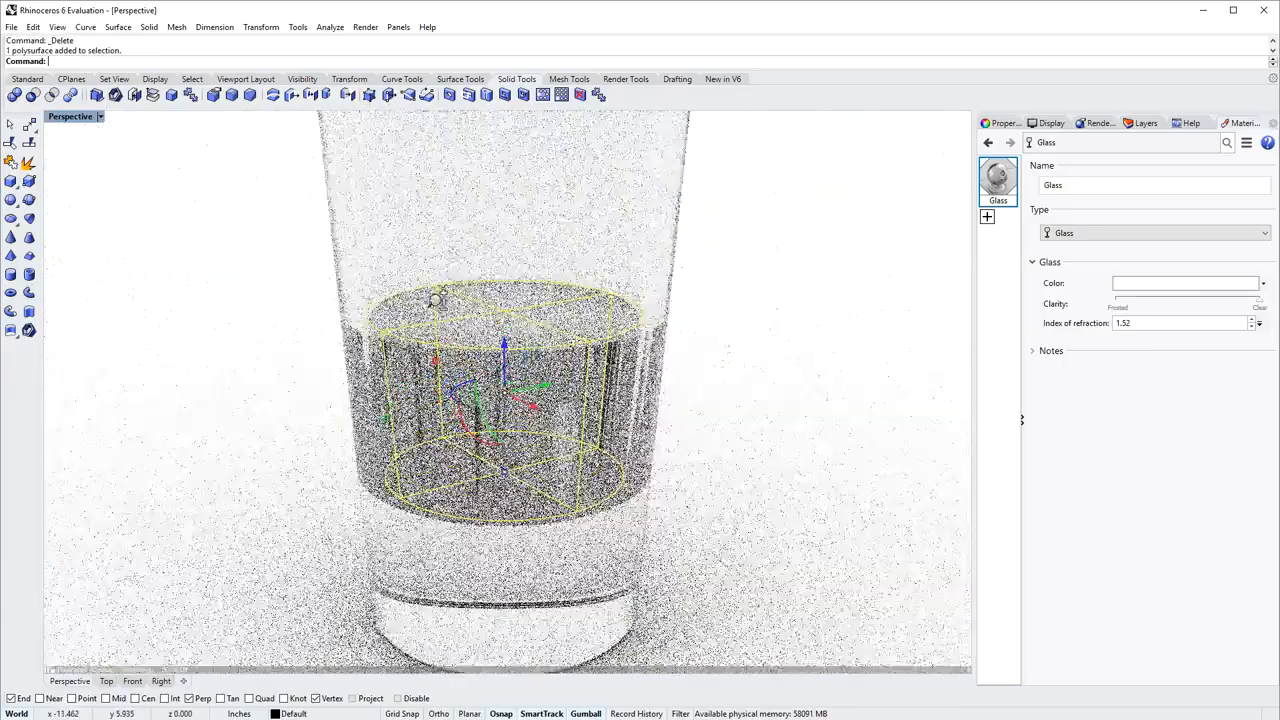
scroll(433, 300, "down", 3)
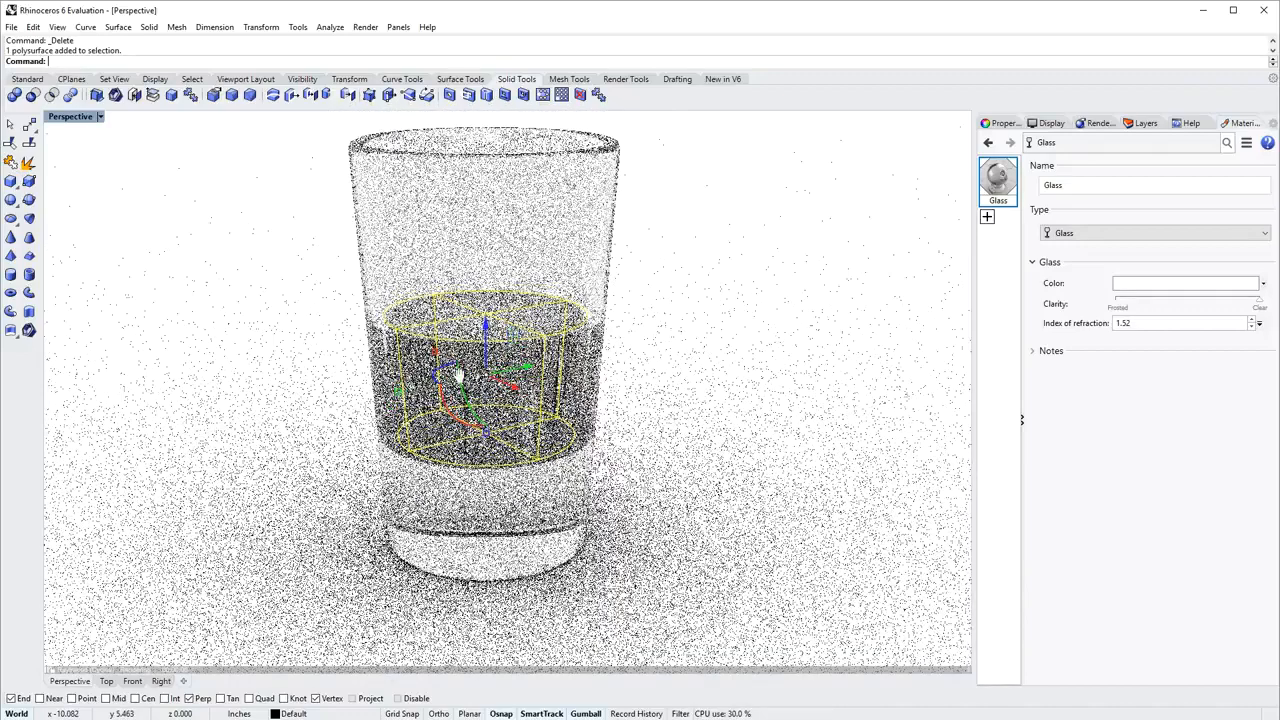
right_click_drag(449, 366, 494, 357)
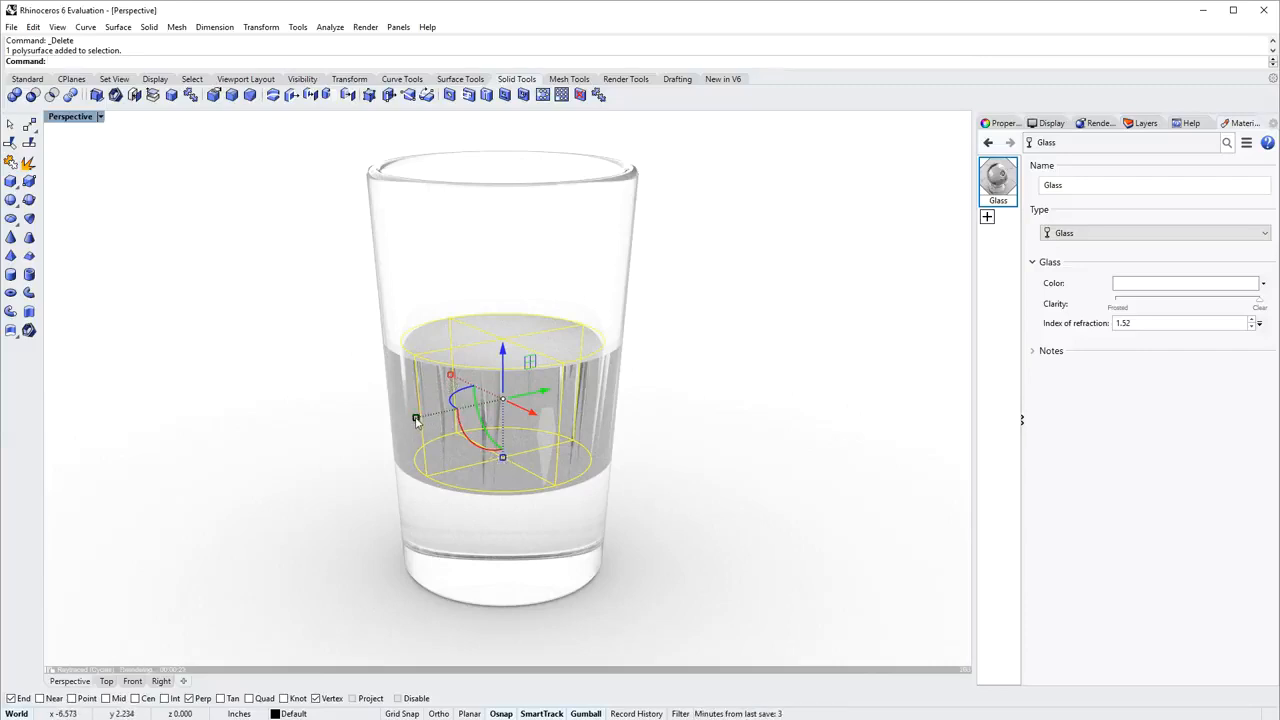
left_click_drag(415, 421, 408, 424)
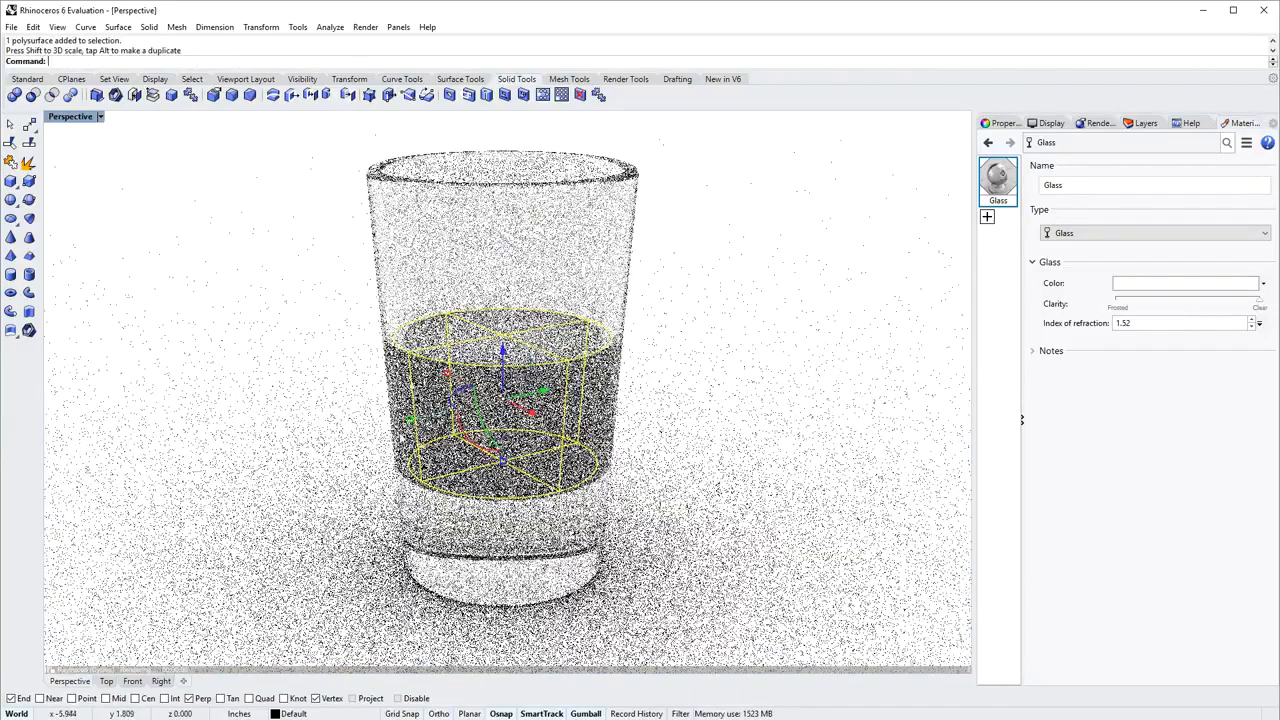
left_click(298, 449)
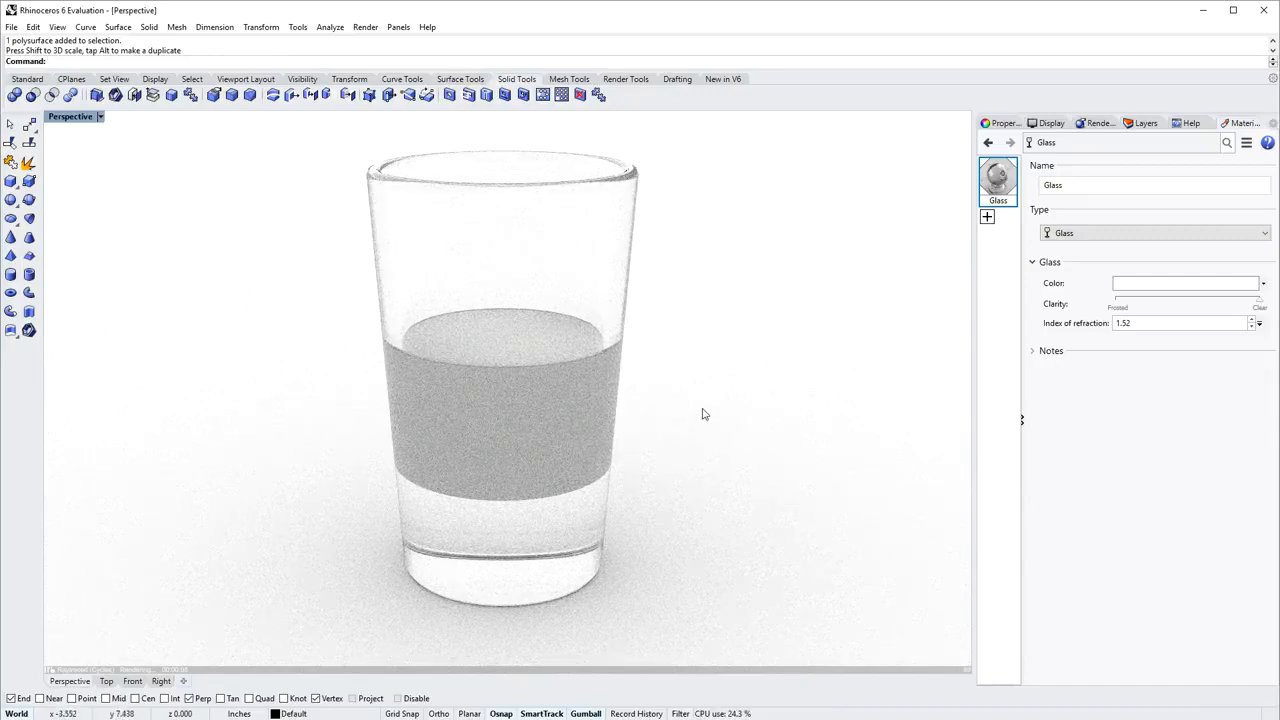
- Add a new Custom material and assign it to the liquid volume inside the cup
right_click_drag(675, 347, 678, 420)
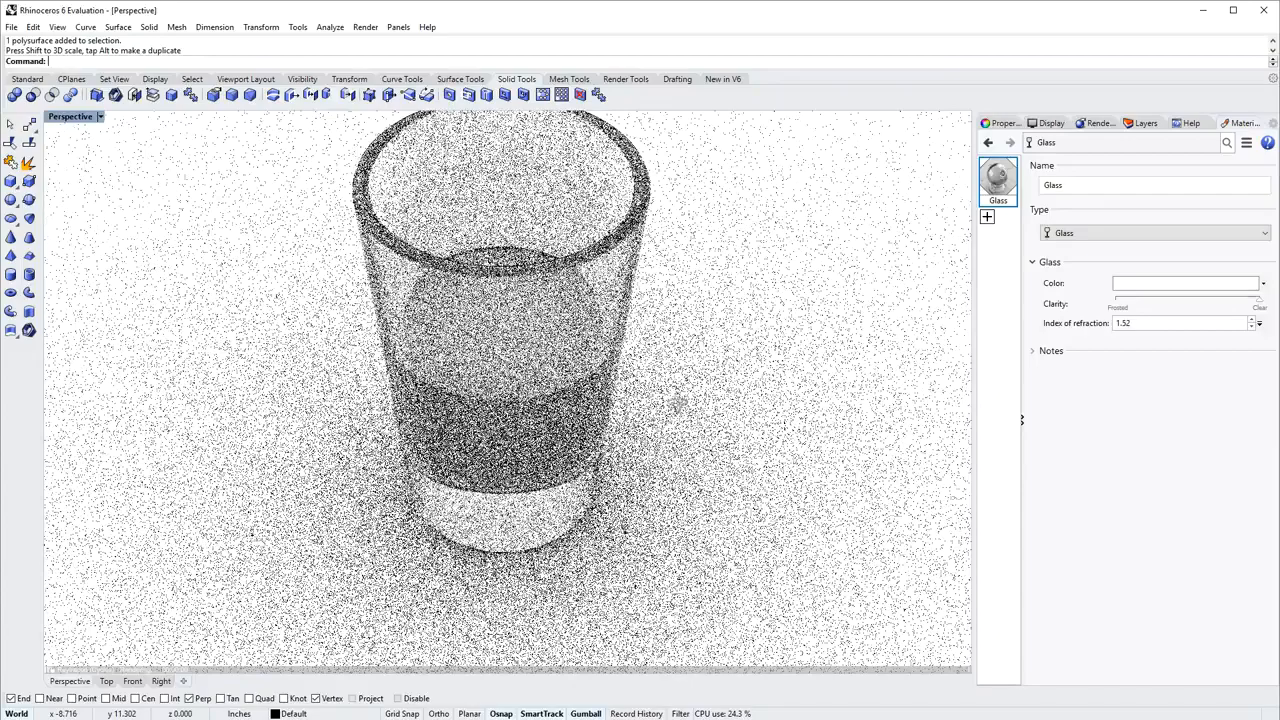
left_click(580, 408)
right_click_drag(594, 362, 592, 290)
right_click_drag(600, 394, 592, 472, "shift")
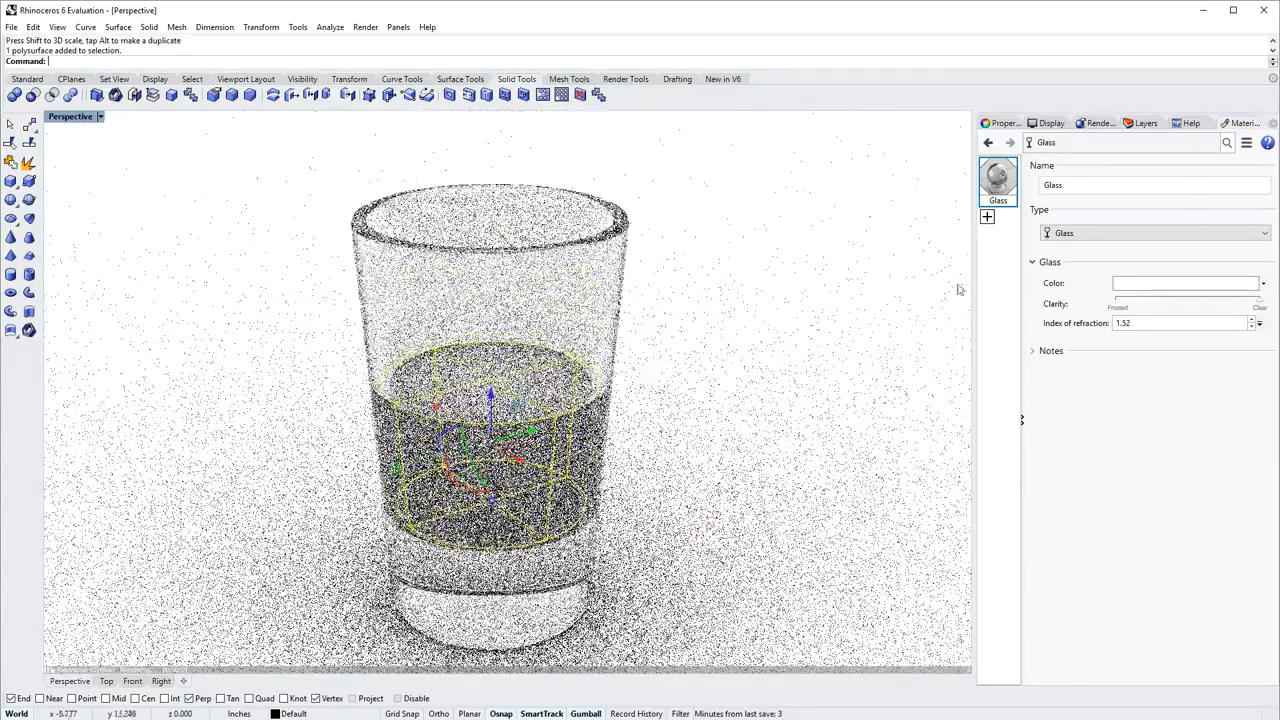
left_click(987, 218)
left_click(996, 247)
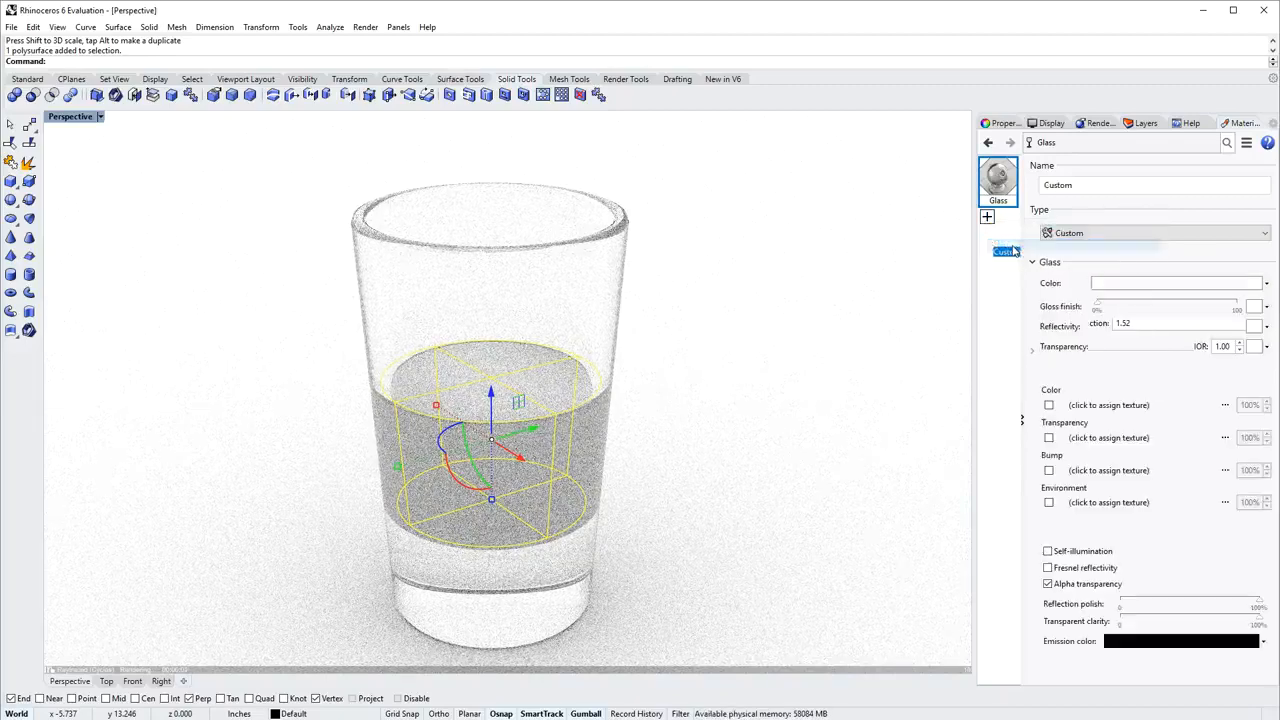
right_click(1001, 235)
left_click(1040, 238)
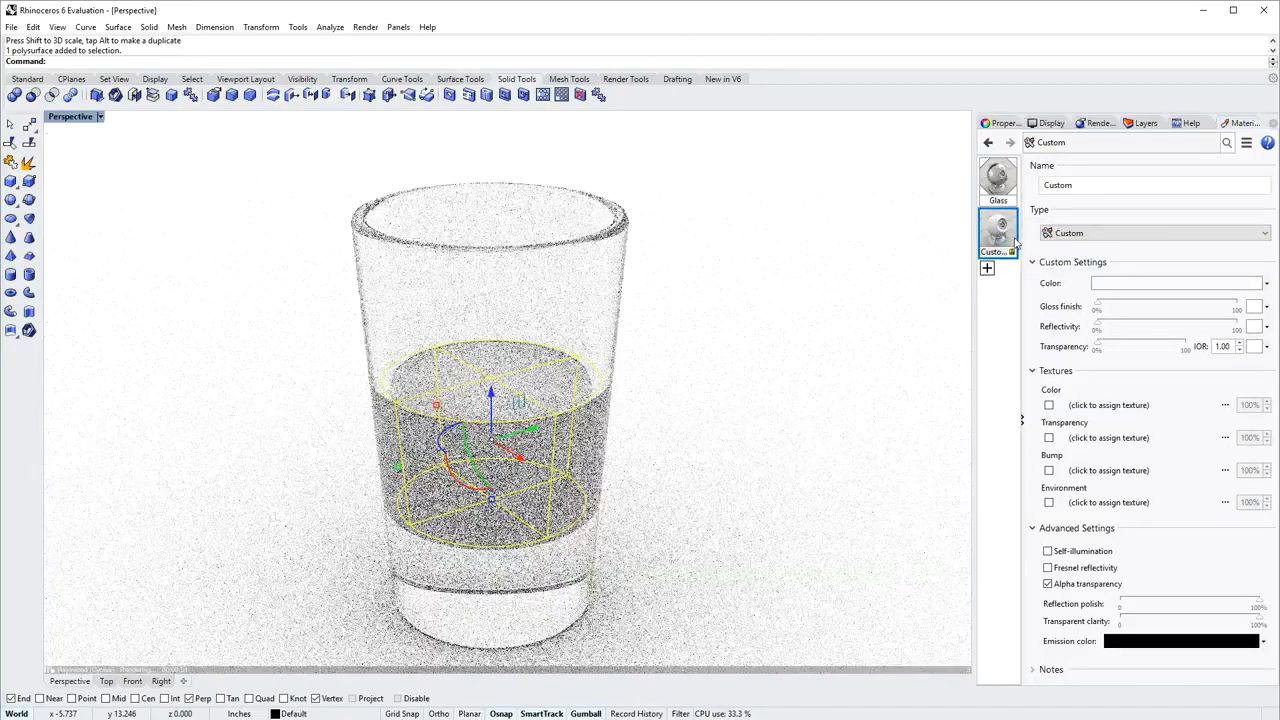
- Set the liquid's Custom material to 100% transparency with the Water (1.33) index of refraction
left_click_drag(1097, 347, 1186, 348)
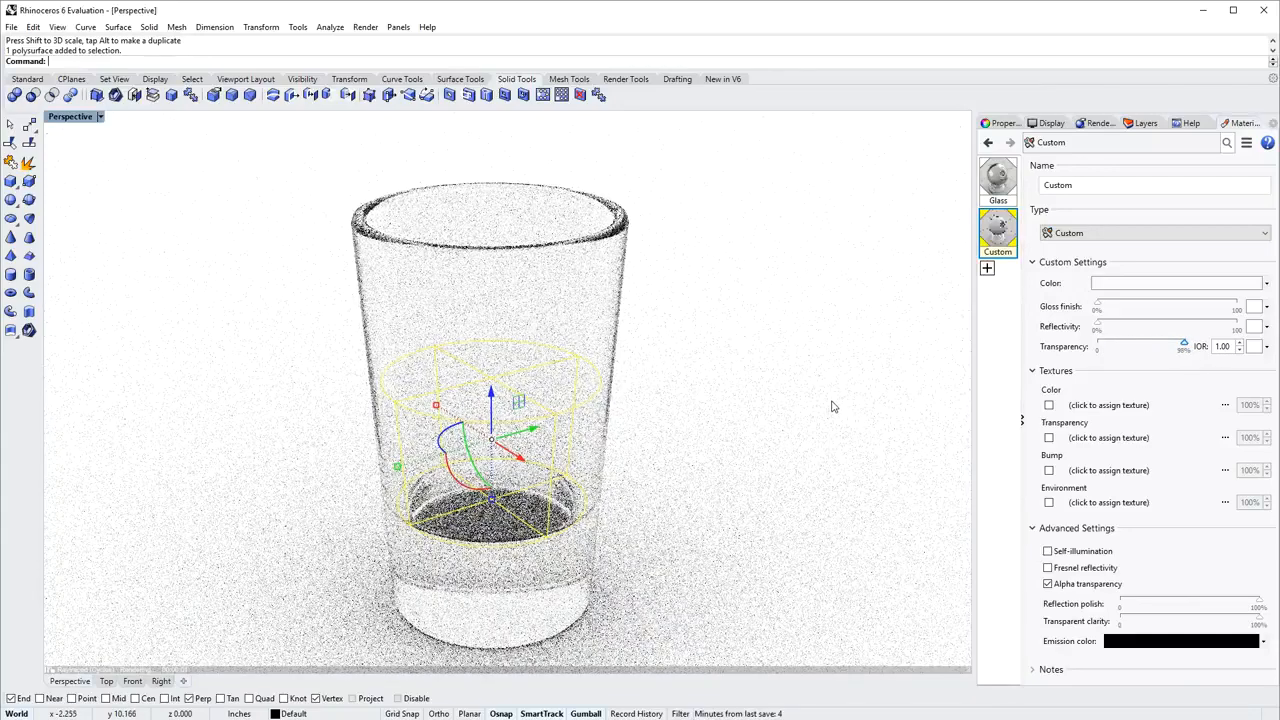
left_click(819, 407)
left_click_drag(1185, 345, 1192, 345)
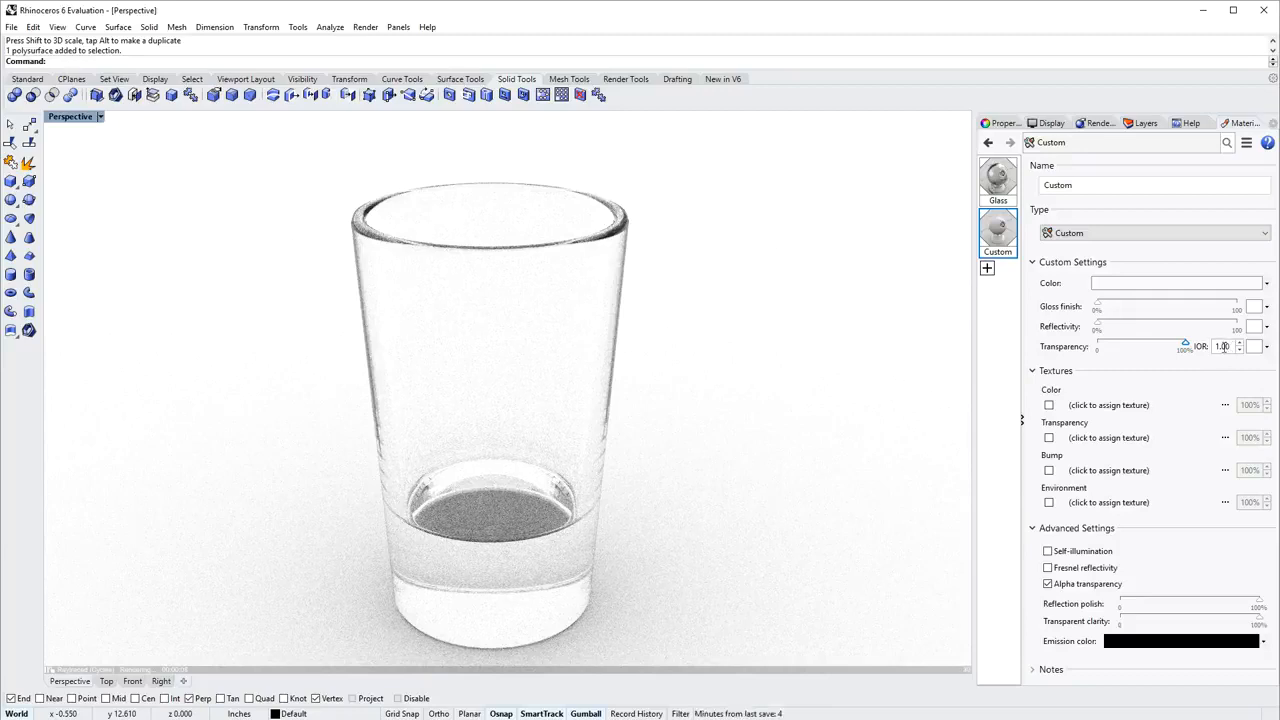
right_click(1224, 347)
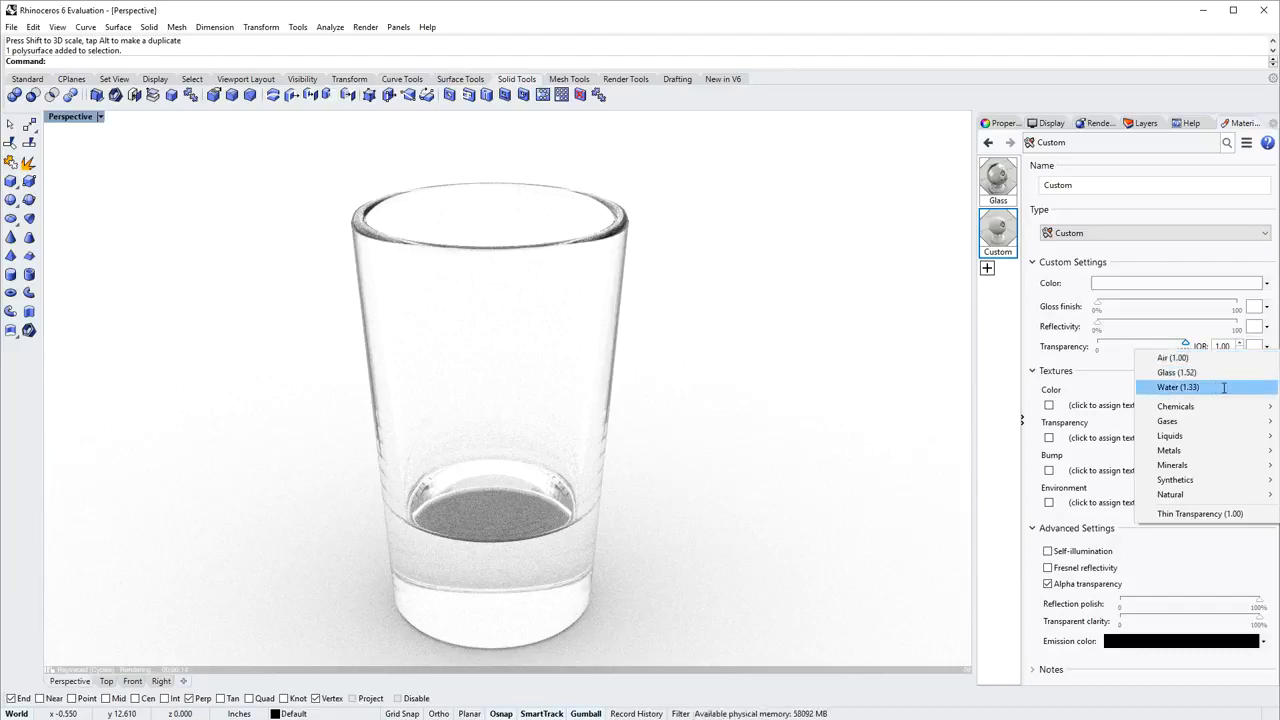
left_click(1223, 387)
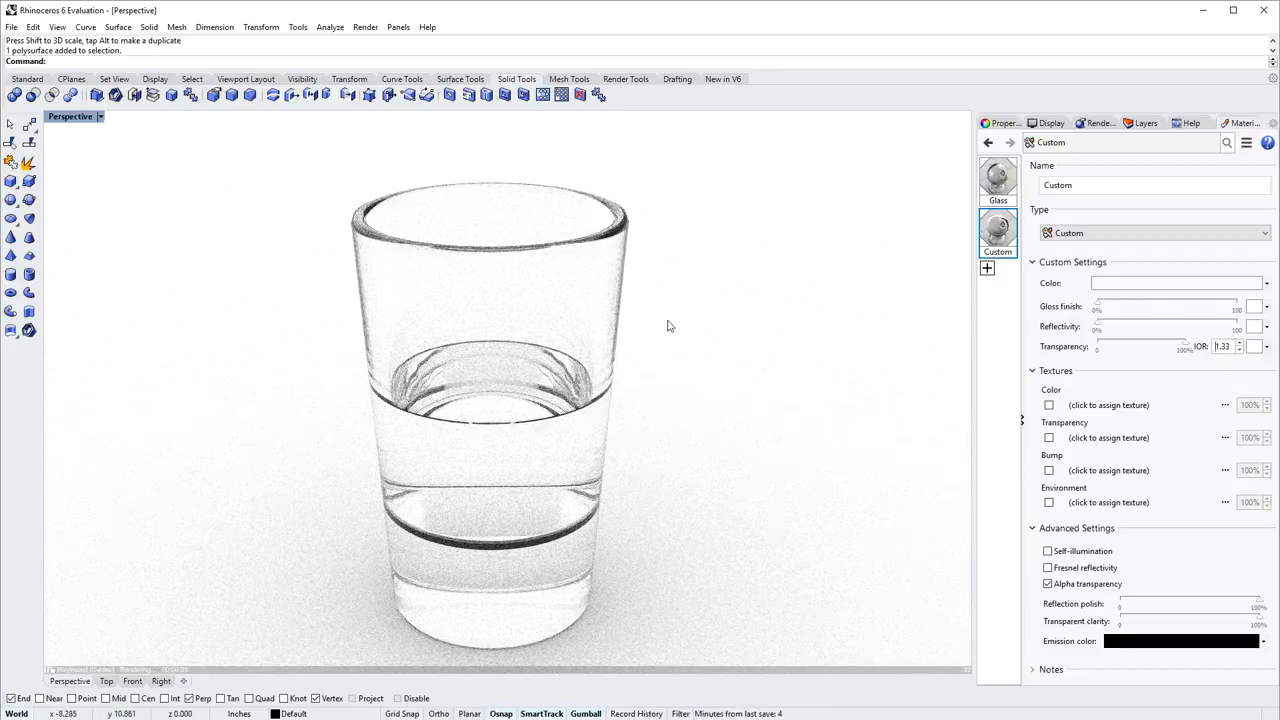
- Capture the raytraced Perspective viewport to an image file
left_click(155, 79)
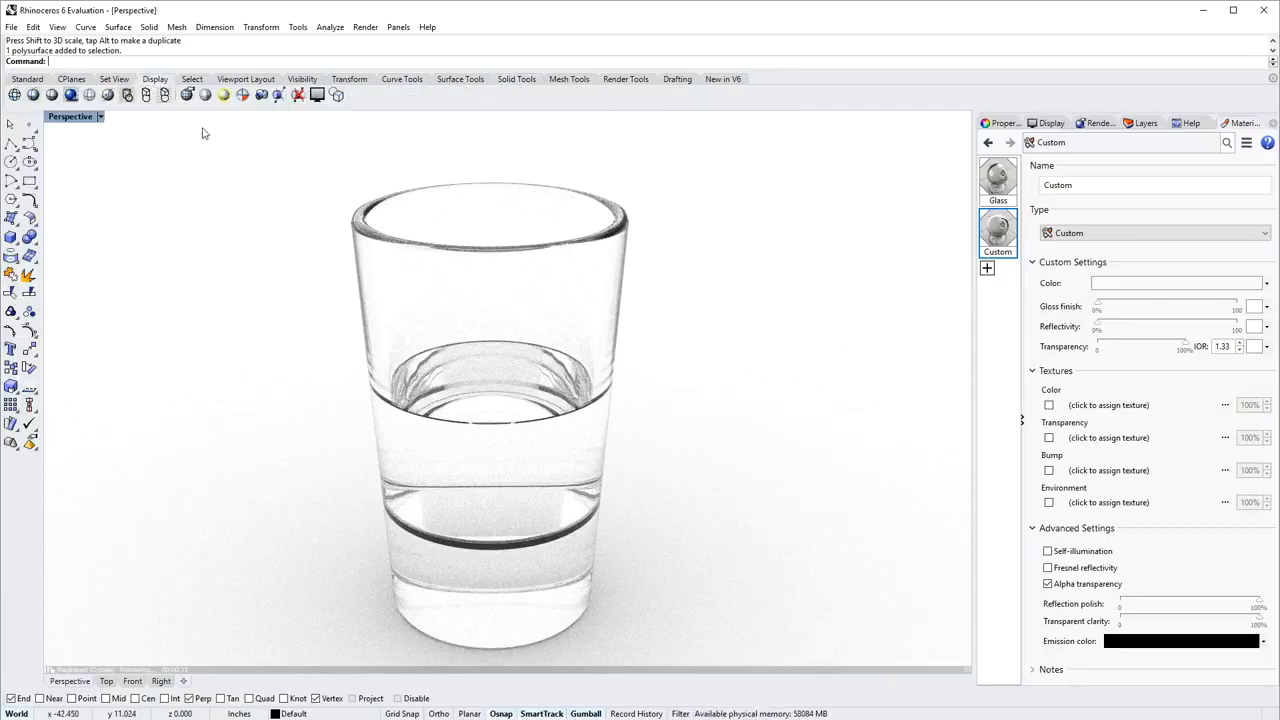
left_click(262, 97)
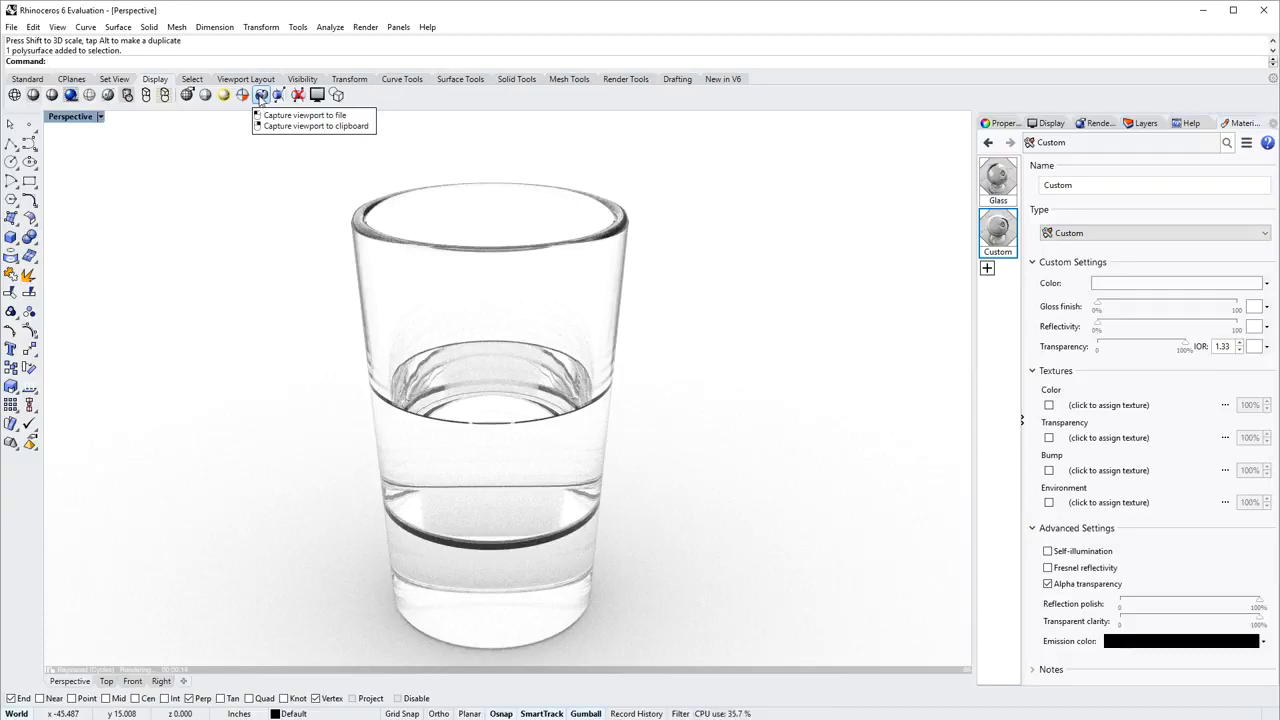
left_click(261, 97)
left_click(262, 97)
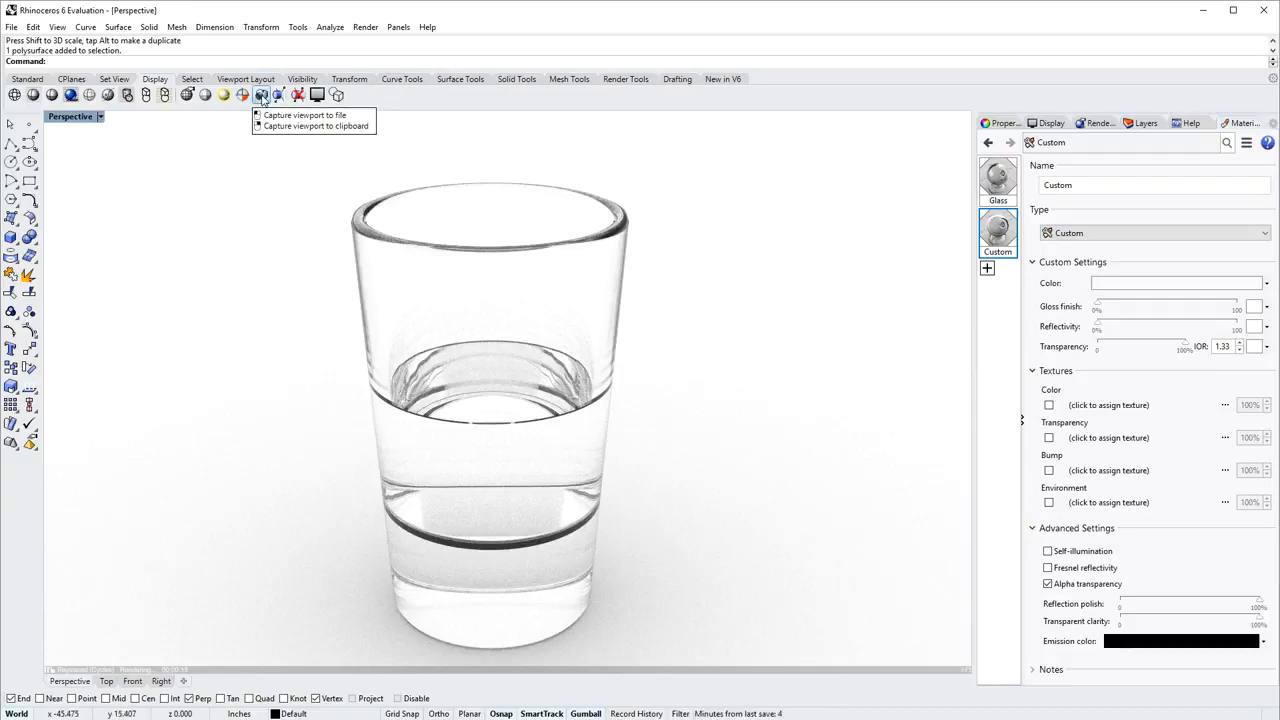